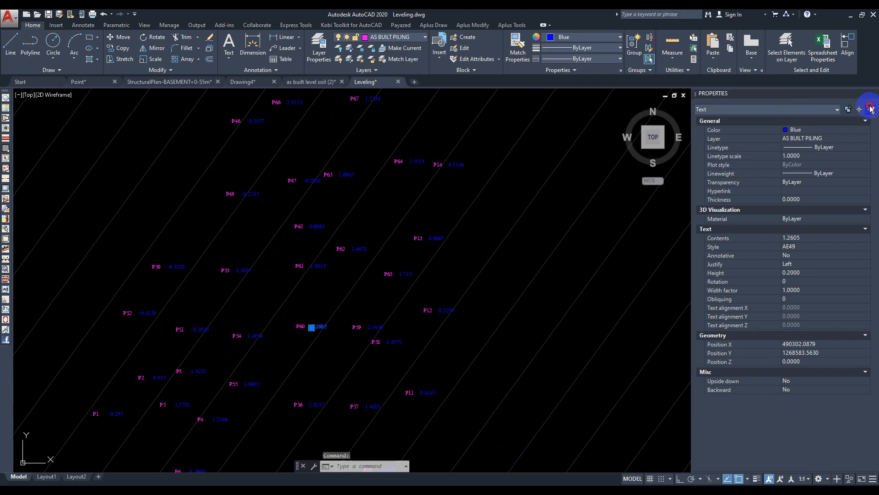
Quick-select all blue Text objects within the piling point area of the drawing
{"action": "left_click", "coordinate": [506, 163]}
{"action": "scroll", "coordinate": [381, 289], "scroll_direction": "down", "scroll_amount": 5}
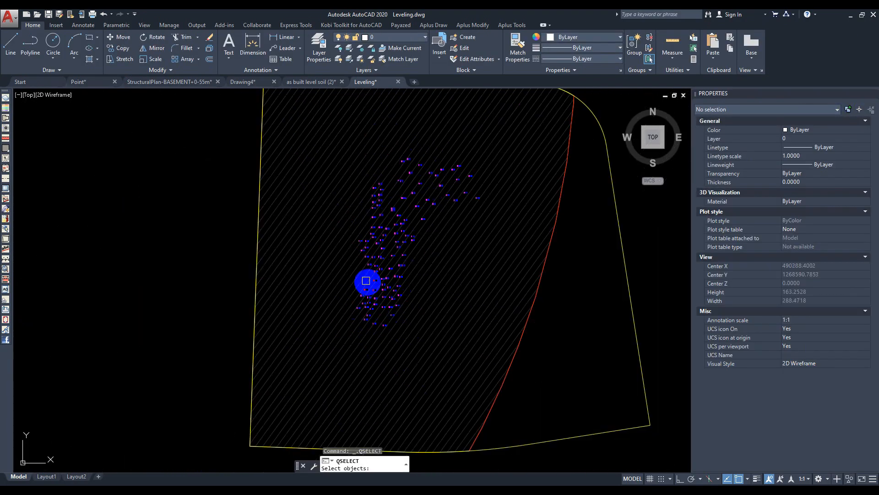
{"action": "left_click", "coordinate": [222, 118]}
{"action": "left_click", "coordinate": [545, 351]}
{"action": "key", "text": "Return"}
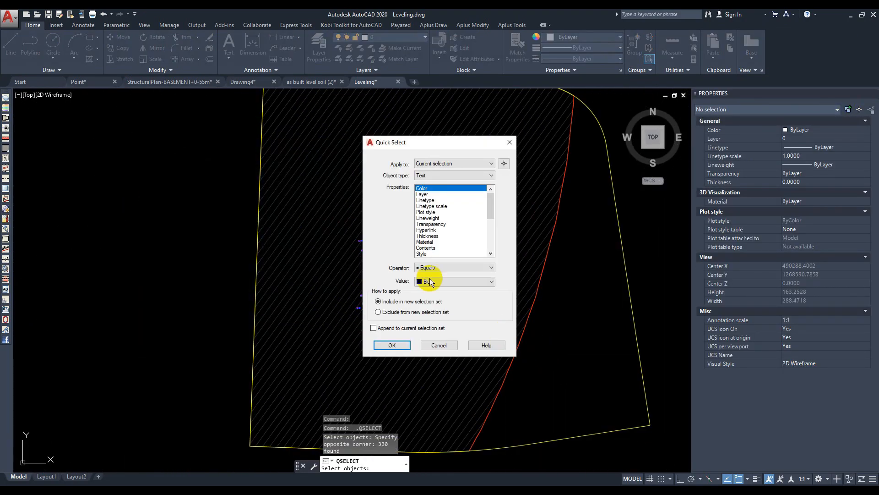
{"action": "left_click", "coordinate": [392, 345]}
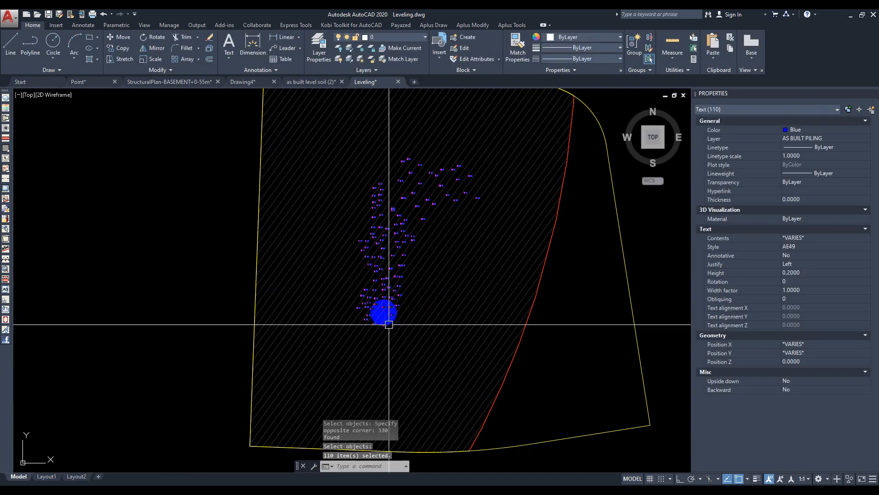
{"action": "scroll", "coordinate": [369, 286], "scroll_direction": "up", "scroll_amount": 5}
{"action": "middle_click_drag", "start_coordinate": [369, 300], "coordinate": [311, 247]}
{"action": "scroll", "coordinate": [334, 294], "scroll_direction": "down", "scroll_amount": 3}
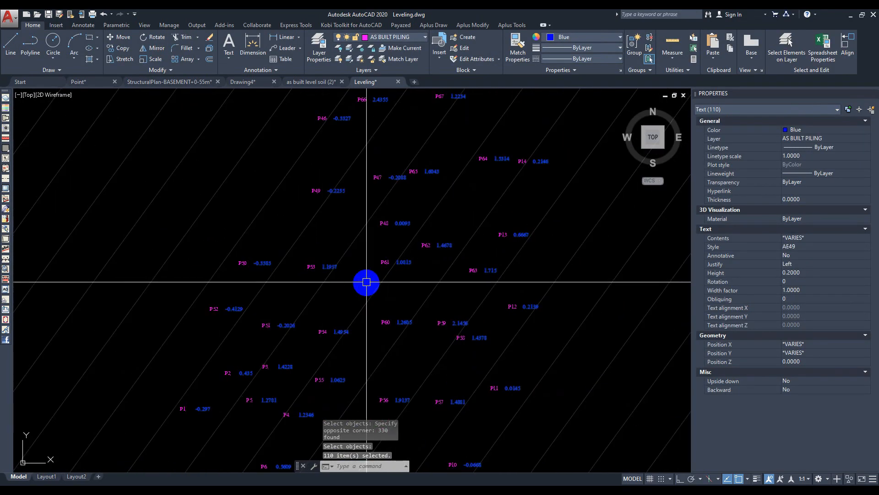
Export the selected texts' properties with Spreadsheet Properties to an Excel file named Leveling on the Desktop, and close the property table
{"action": "left_click", "coordinate": [372, 25]}
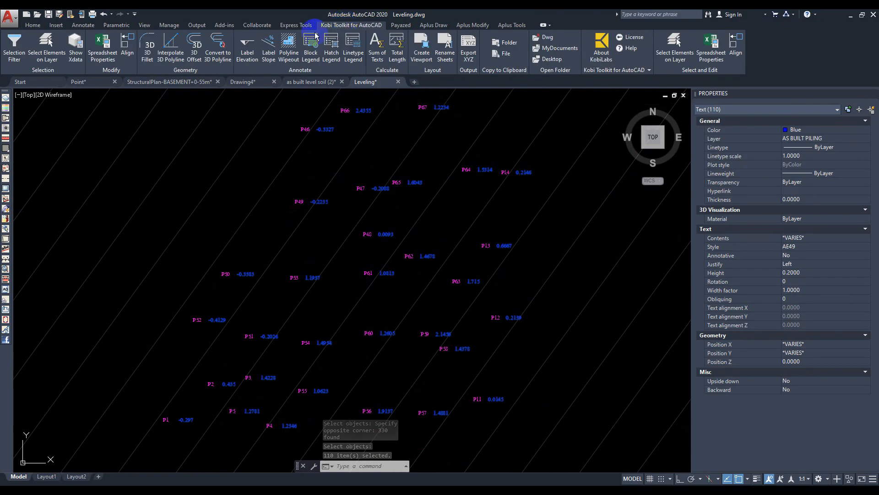
{"action": "left_click", "coordinate": [102, 46]}
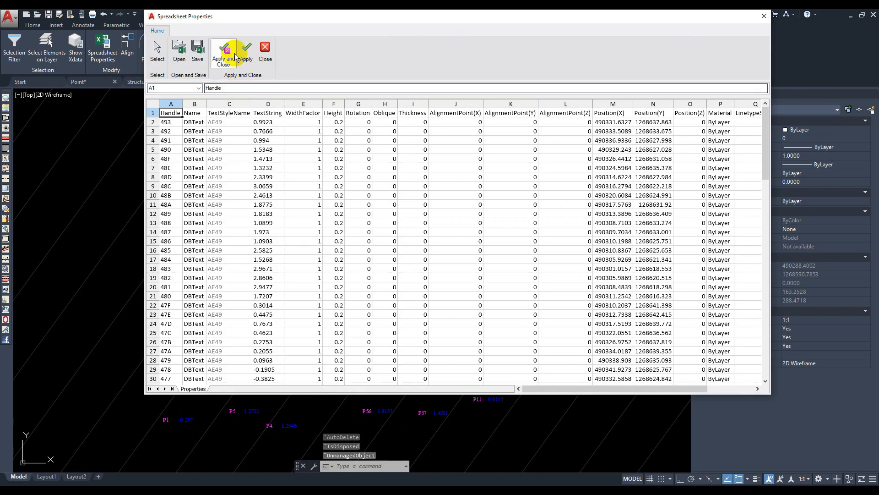
{"action": "left_click", "coordinate": [201, 48]}
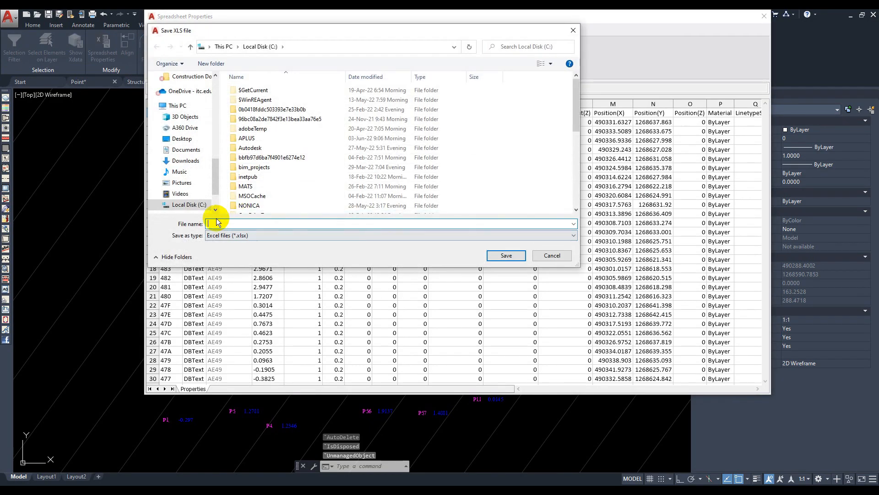
{"action": "left_click", "coordinate": [178, 138]}
{"action": "left_click", "coordinate": [232, 223]}
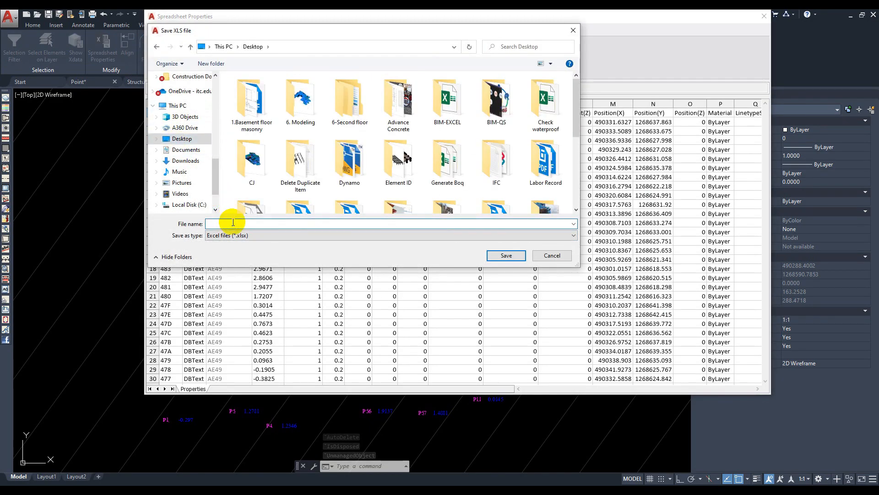
{"action": "type", "text": "Leveling"}
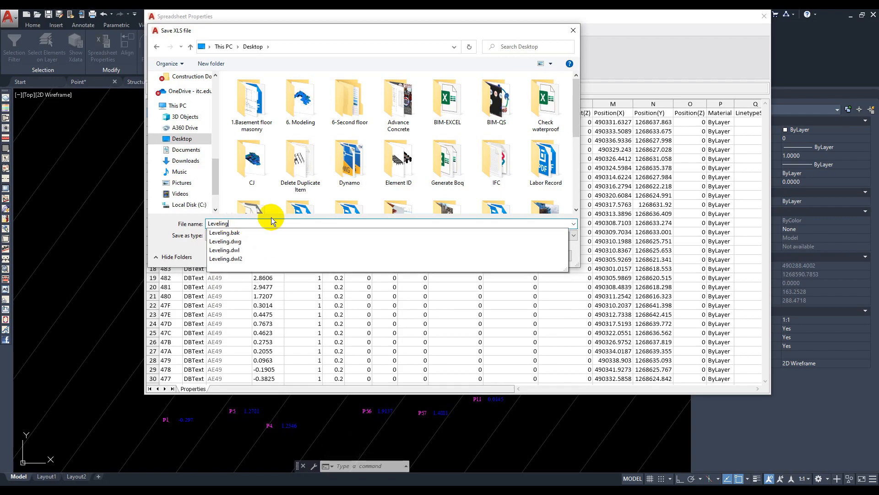
{"action": "key", "text": "Return"}
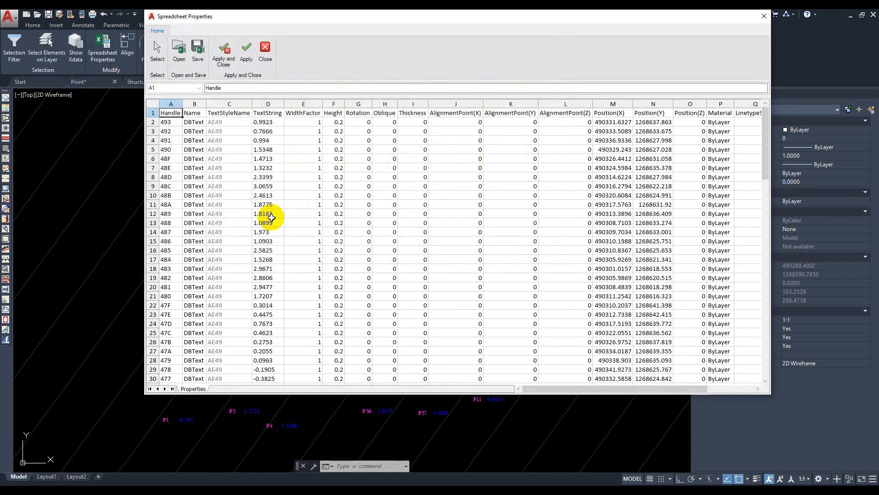
{"action": "left_click", "coordinate": [764, 16]}
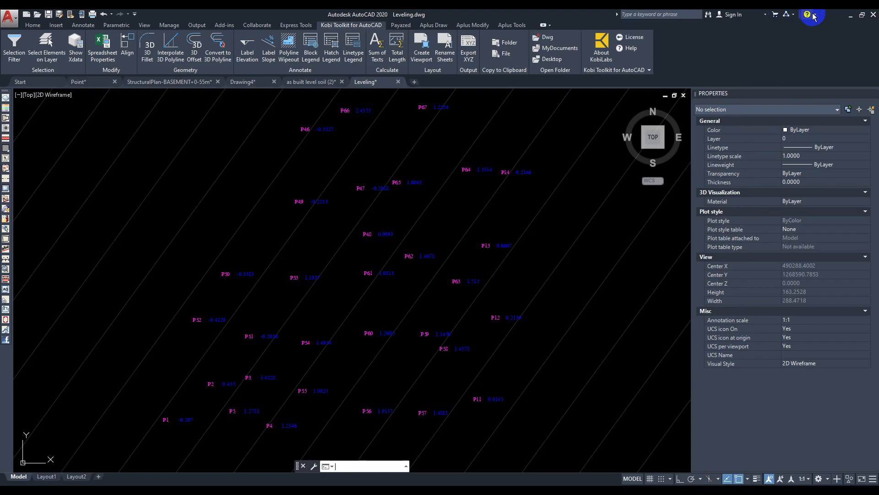
Switch to Leveling.xlsx in Excel and delete the Handle, Name and TextStyleName columns
{"action": "left_click", "coordinate": [851, 17]}
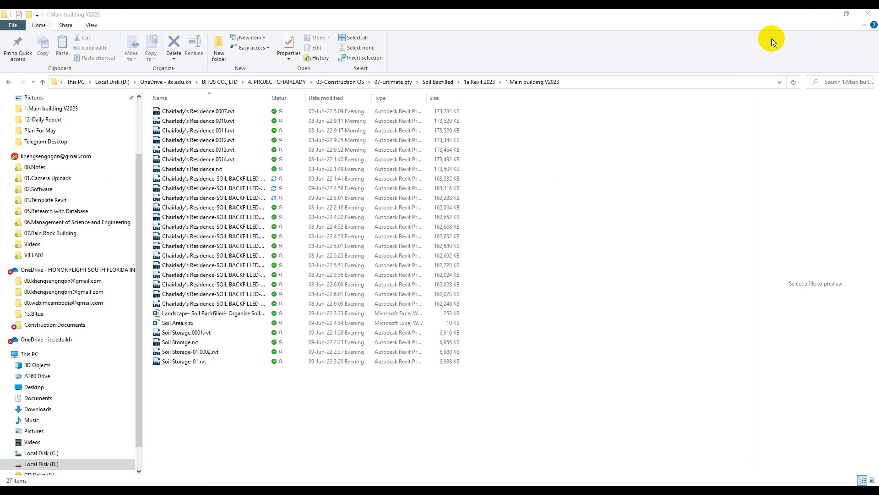
{"action": "left_click", "coordinate": [827, 15]}
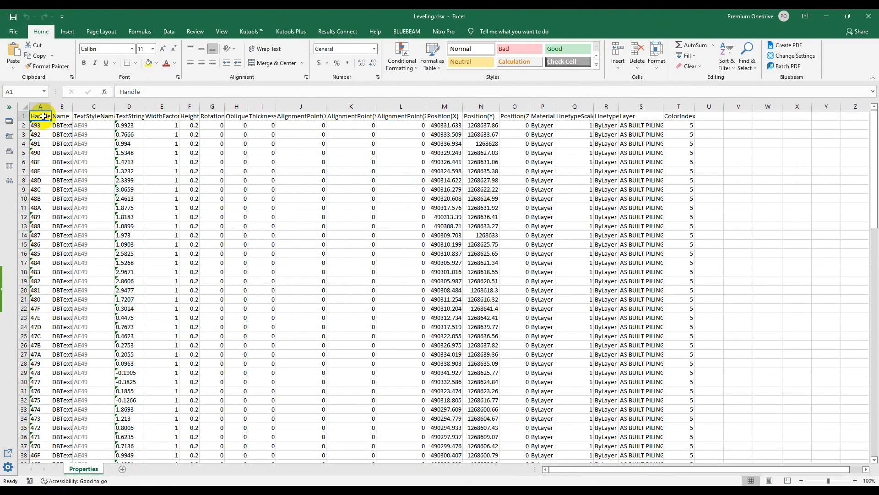
{"action": "left_click_drag", "start_coordinate": [40, 107], "coordinate": [102, 107]}
{"action": "right_click", "coordinate": [104, 107]}
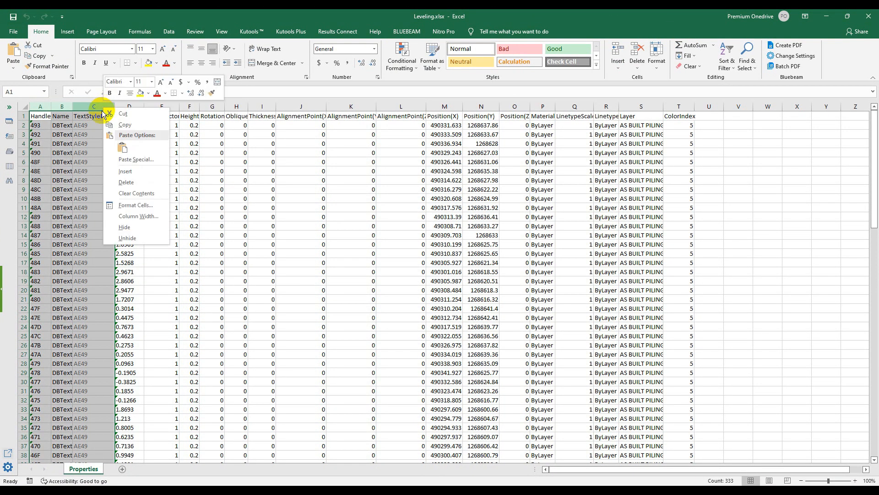
{"action": "left_click", "coordinate": [126, 182]}
{"action": "left_click", "coordinate": [165, 194]}
Delete the columns WidthFactor through AlignmentPoint(Z) and Position(Z) through ColorIndex, keeping only TextString, Position(X) and Position(Y)
{"action": "left_click_drag", "start_coordinate": [74, 105], "coordinate": [329, 111]}
{"action": "right_click", "coordinate": [331, 112]}
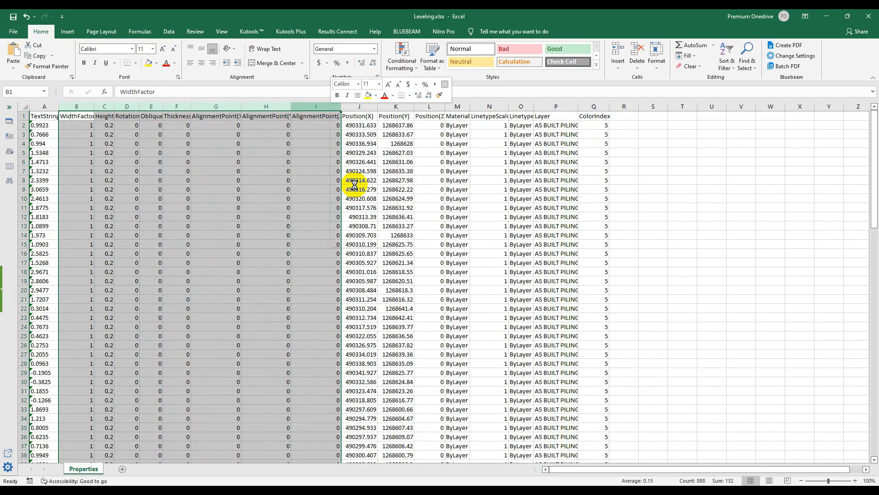
{"action": "left_click", "coordinate": [352, 185]}
{"action": "left_click", "coordinate": [118, 107]}
{"action": "left_click_drag", "start_coordinate": [147, 109], "coordinate": [329, 123]}
{"action": "right_click", "coordinate": [319, 112]}
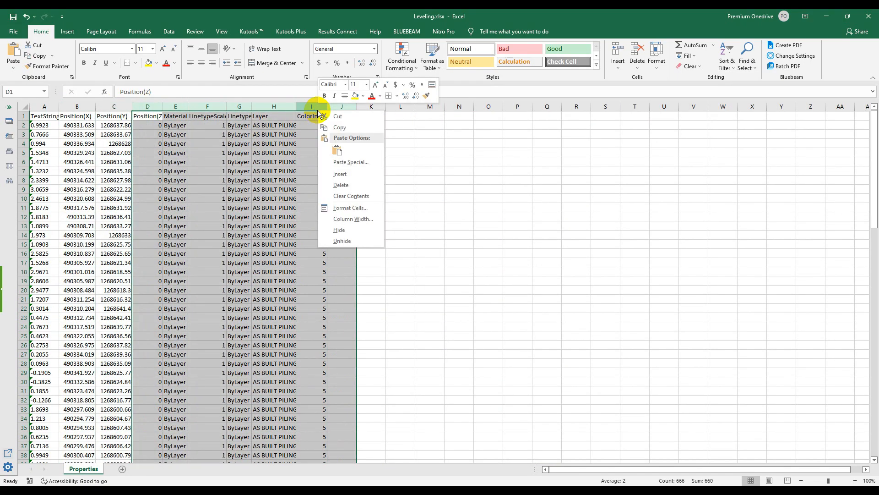
{"action": "left_click", "coordinate": [339, 186]}
{"action": "left_click", "coordinate": [368, 234]}
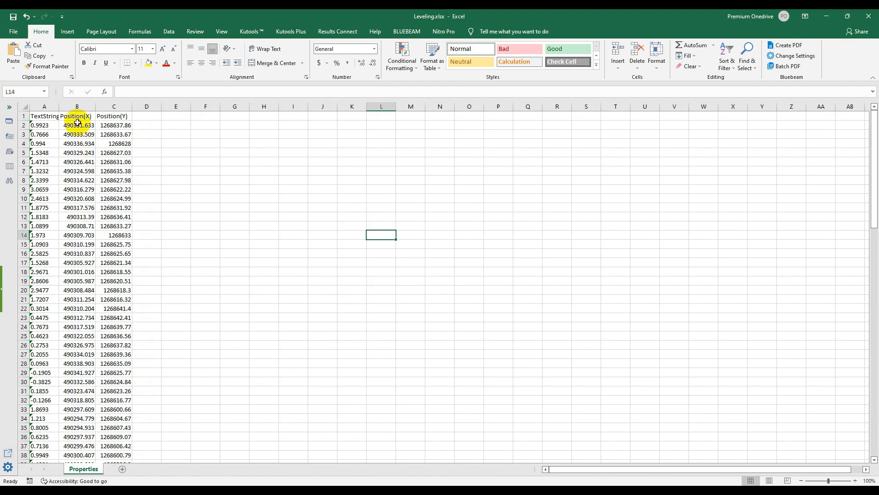
Move the TextString column after Position(Y), delete the emptied first column, and check the rows down to the end
{"action": "double_click", "coordinate": [59, 105]}
{"action": "left_click", "coordinate": [48, 107]}
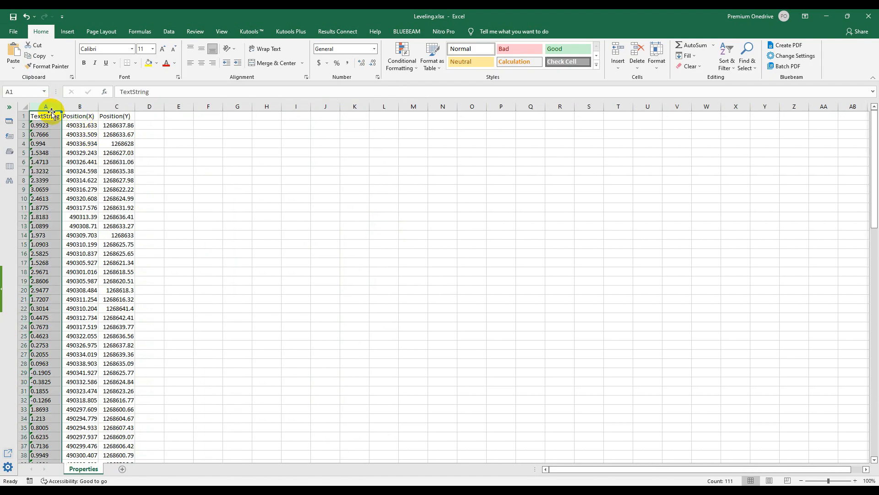
{"action": "left_click_drag", "start_coordinate": [66, 117], "coordinate": [153, 119]}
{"action": "right_click", "coordinate": [44, 106]}
{"action": "left_click", "coordinate": [67, 180]}
{"action": "scroll", "coordinate": [249, 289], "scroll_direction": "down", "scroll_amount": 7}
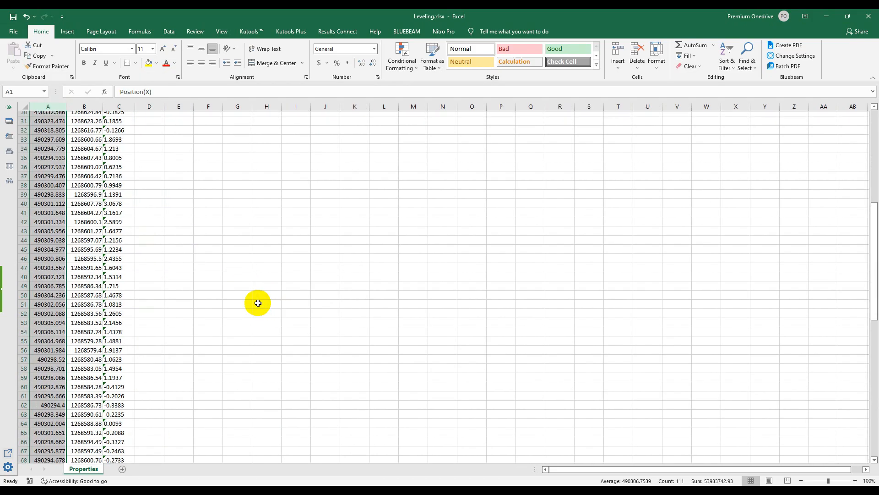
{"action": "scroll", "coordinate": [255, 302], "scroll_direction": "down", "scroll_amount": 20}
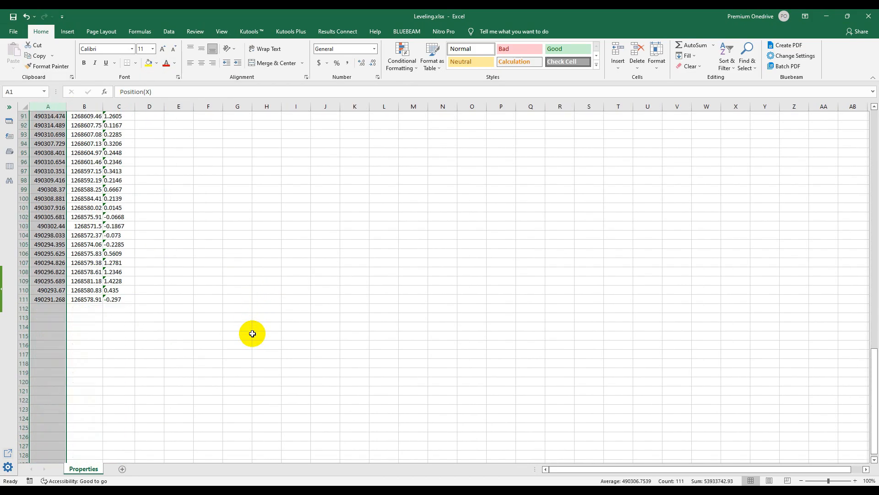
{"action": "scroll", "coordinate": [251, 330], "scroll_direction": "up", "scroll_amount": 20}
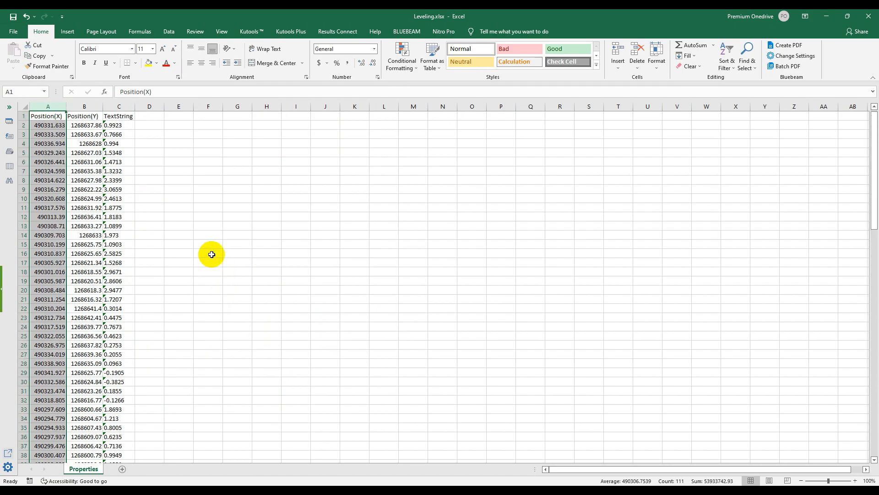
Convert all TextString values in column C from text to numbers
{"action": "left_click", "coordinate": [189, 215]}
{"action": "left_click", "coordinate": [119, 106]}
{"action": "left_click", "coordinate": [117, 125]}
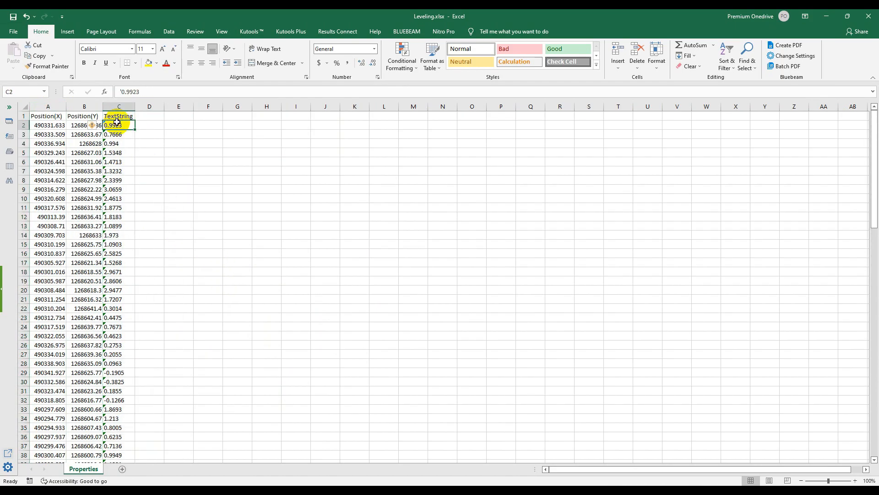
{"action": "key", "text": "ctrl+shift+Down"}
{"action": "left_click", "coordinate": [93, 116]}
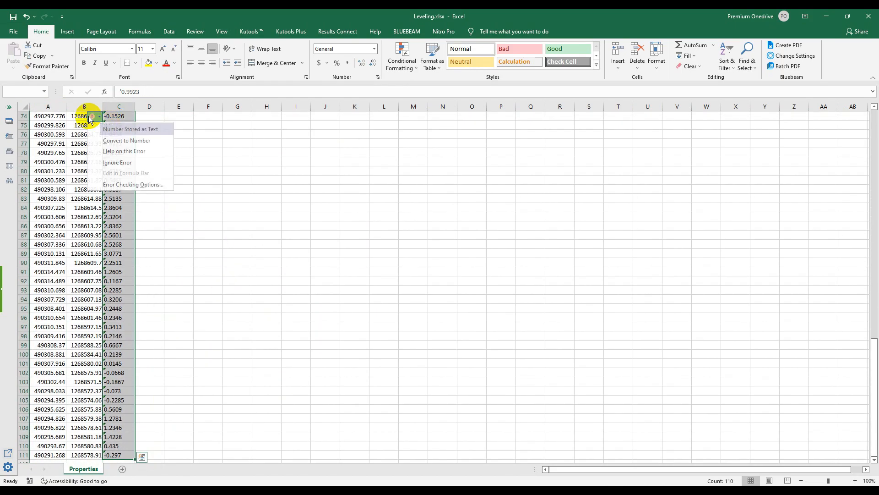
{"action": "left_click", "coordinate": [127, 140]}
{"action": "left_click", "coordinate": [207, 199]}
{"action": "scroll", "coordinate": [170, 195], "scroll_direction": "up", "scroll_amount": 2}
Save a copy of the workbook to the Desktop as Leveling.csv in CSV (Comma delimited) format
{"action": "left_click", "coordinate": [14, 32]}
{"action": "left_click", "coordinate": [46, 155]}
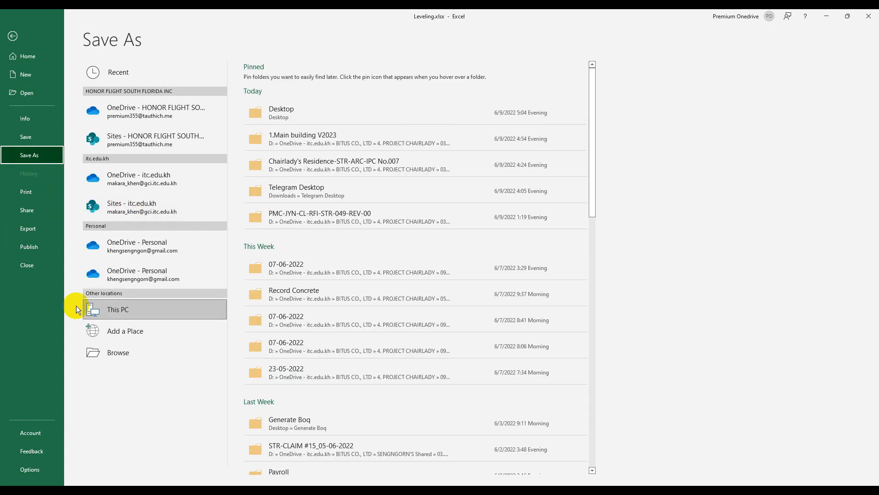
{"action": "left_click", "coordinate": [128, 359]}
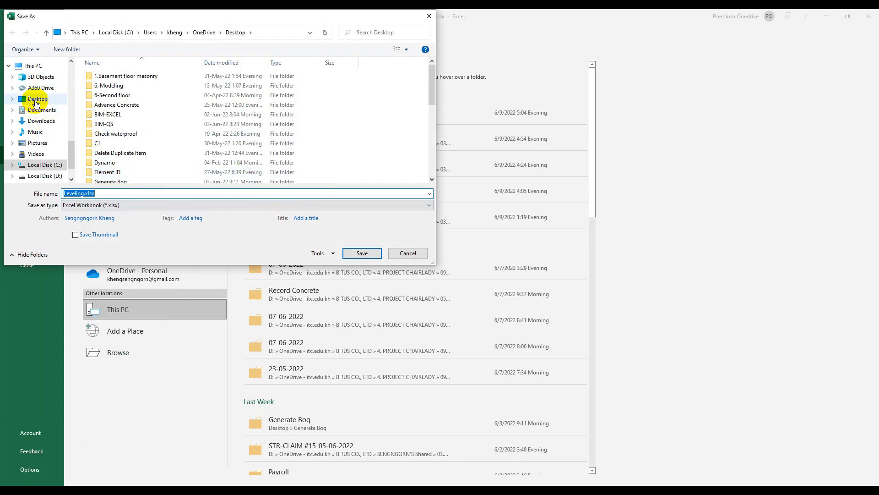
{"action": "left_click", "coordinate": [50, 98]}
{"action": "left_click", "coordinate": [83, 193]}
{"action": "left_click", "coordinate": [94, 204]}
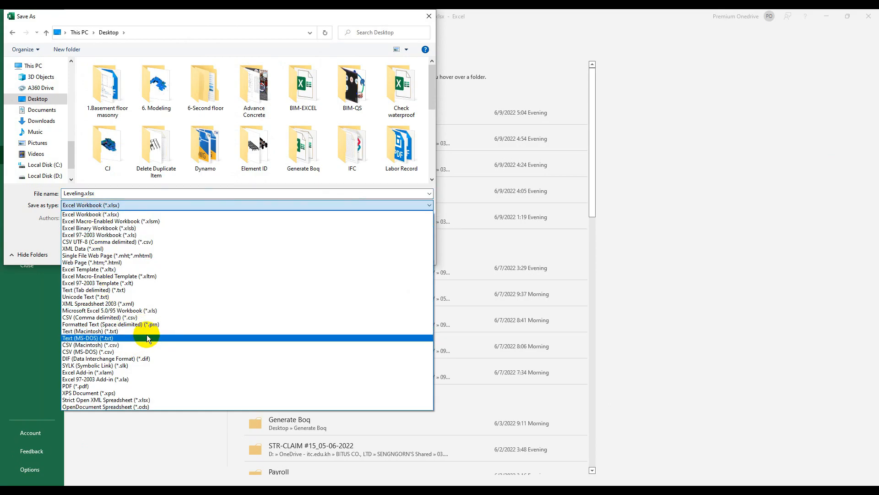
{"action": "left_click", "coordinate": [149, 317]}
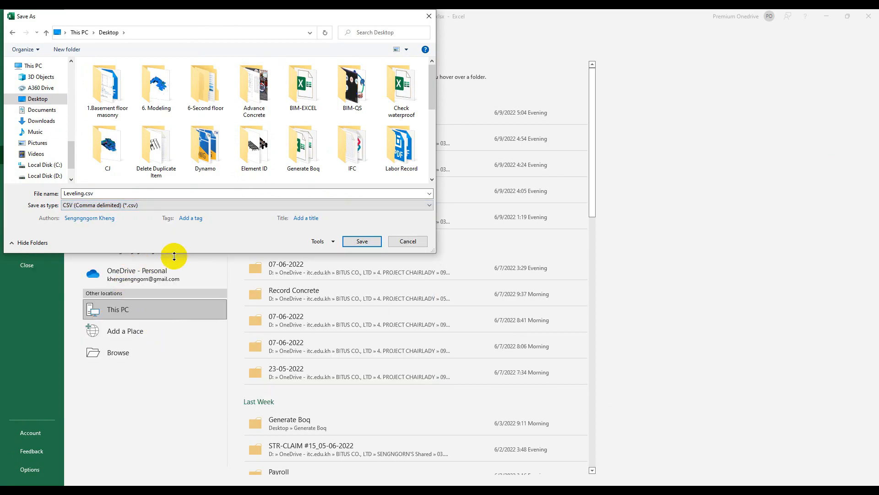
{"action": "left_click", "coordinate": [346, 239]}
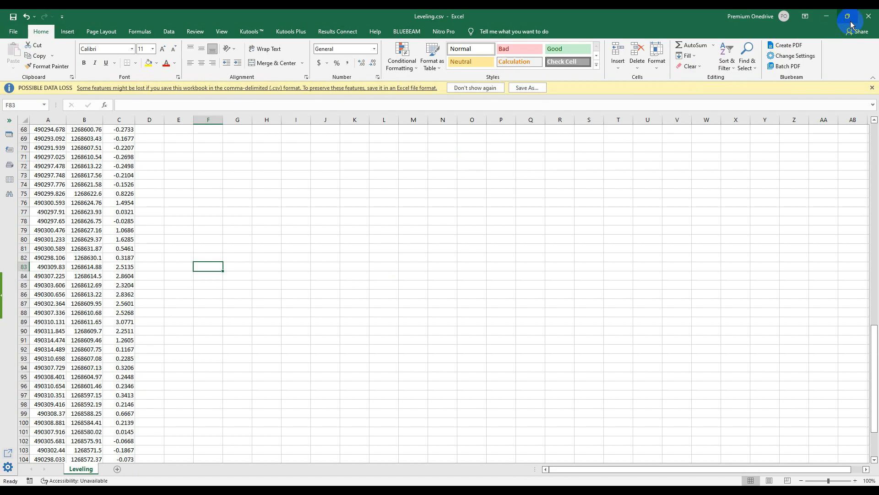
Close the Excel workbook, switch to the Revit project and close all views except Level 1
{"action": "left_click", "coordinate": [870, 16]}
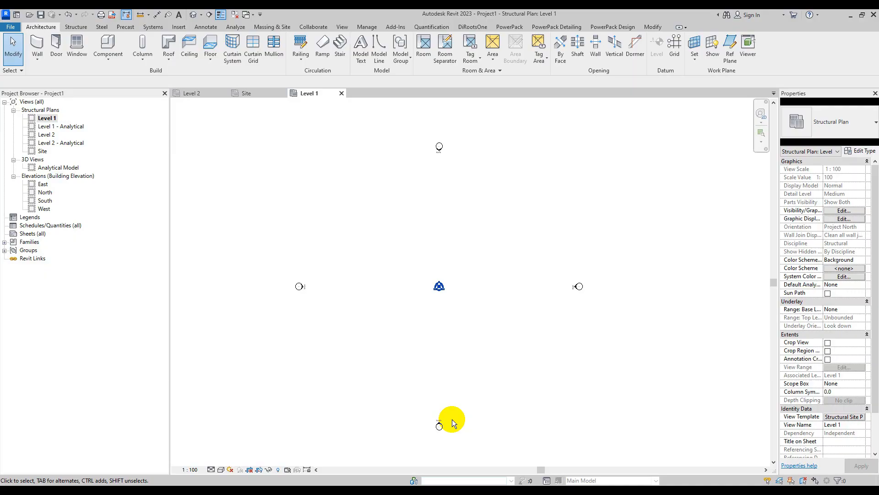
{"action": "middle_click_drag", "start_coordinate": [378, 293], "coordinate": [359, 295]}
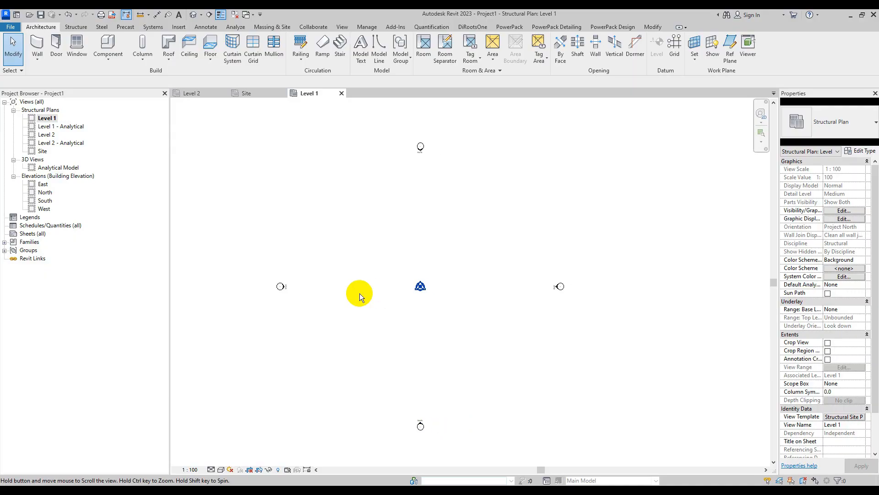
{"action": "left_click", "coordinate": [241, 17]}
Start a toposurface created from imported points, using the points file Leveling.csv from the Desktop
{"action": "left_click", "coordinate": [258, 28]}
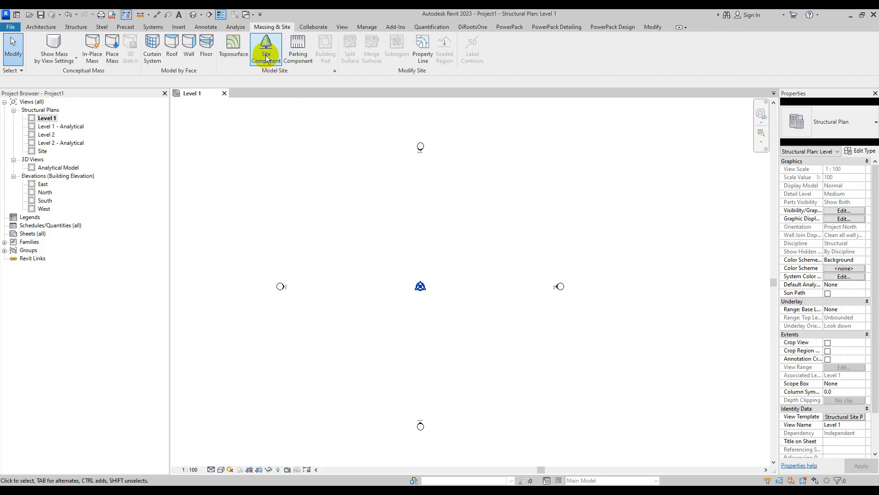
{"action": "left_click", "coordinate": [235, 44]}
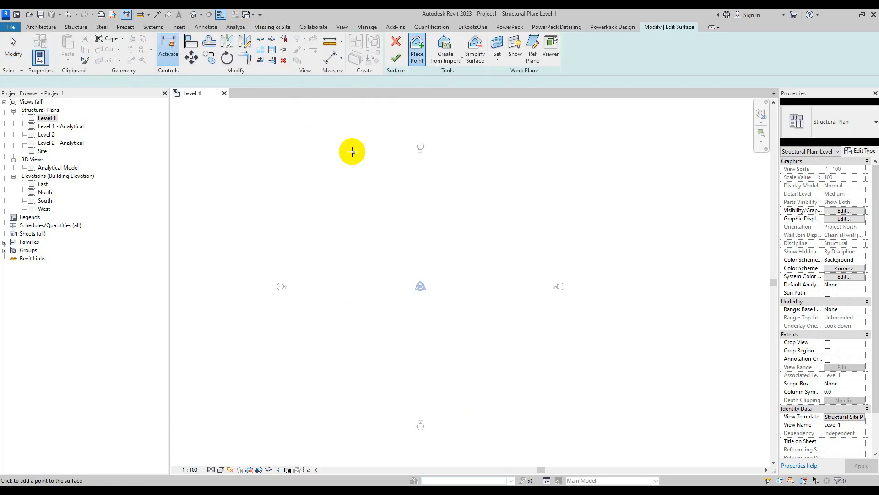
{"action": "left_click", "coordinate": [459, 64]}
{"action": "left_click", "coordinate": [463, 94]}
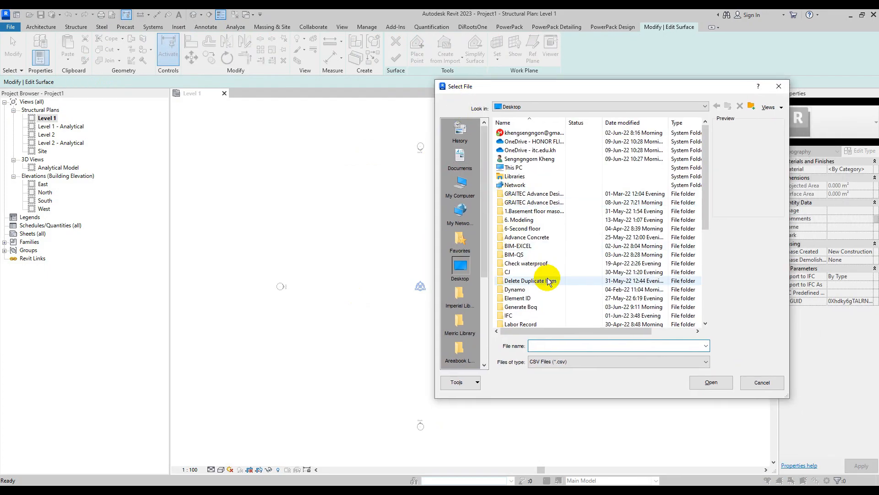
{"action": "scroll", "coordinate": [527, 293], "scroll_direction": "down", "scroll_amount": 6}
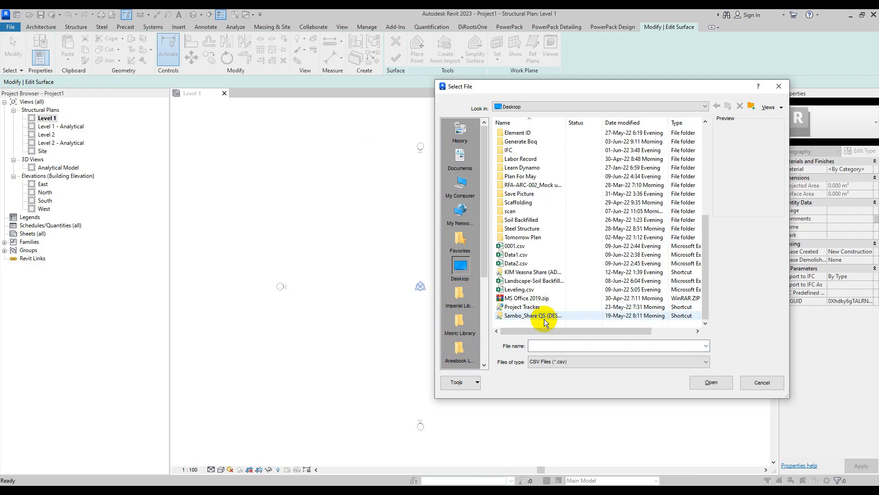
{"action": "left_click", "coordinate": [524, 290]}
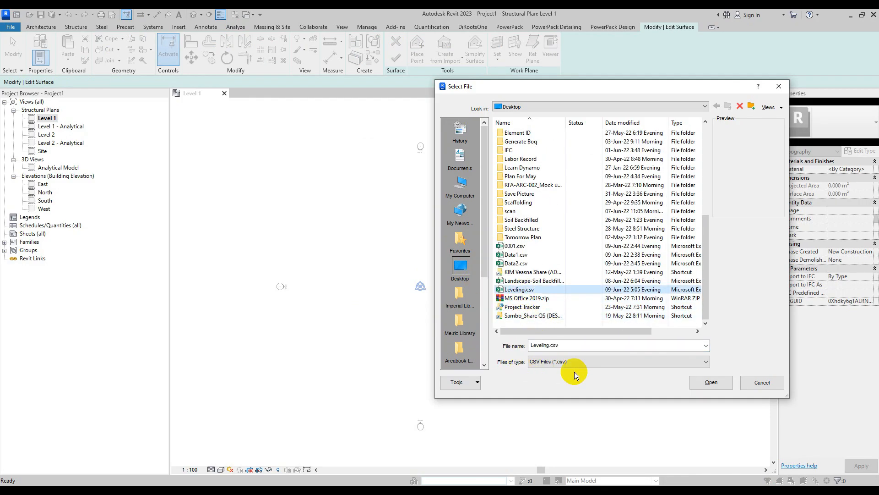
{"action": "left_click", "coordinate": [690, 384]}
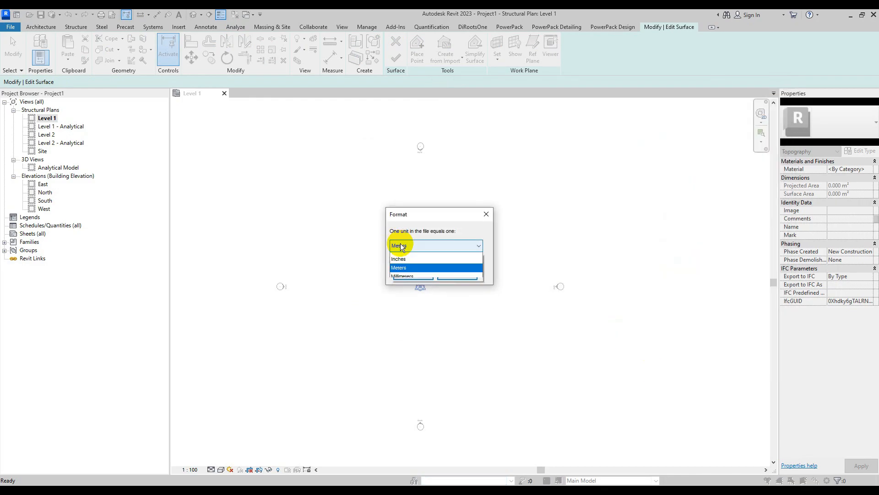
Import the points with Meters as the file unit, dismiss the warning and finish the toposurface
{"action": "left_click", "coordinate": [401, 246]}
{"action": "left_click", "coordinate": [405, 288]}
{"action": "left_click", "coordinate": [414, 272]}
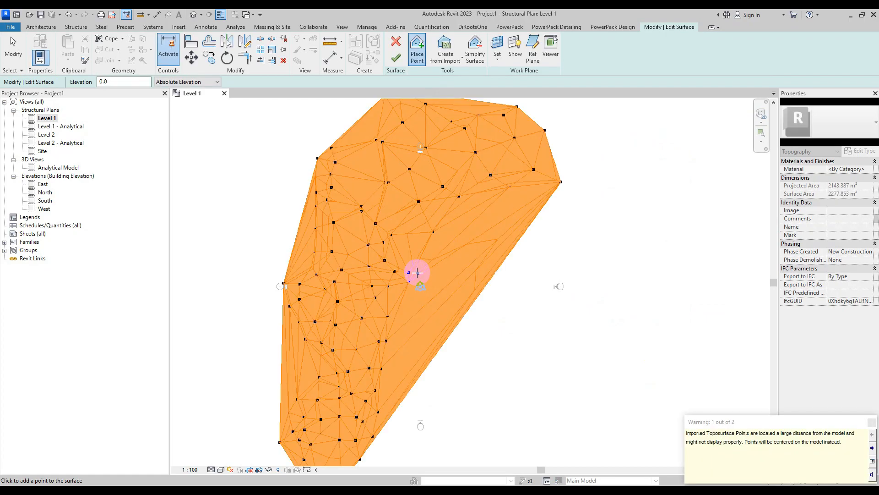
{"action": "left_click", "coordinate": [787, 362]}
{"action": "scroll", "coordinate": [453, 327], "scroll_direction": "down", "scroll_amount": 2}
{"action": "middle_click_drag", "start_coordinate": [447, 320], "coordinate": [449, 336]}
{"action": "key", "text": "Escape"}
{"action": "left_click", "coordinate": [401, 64]}
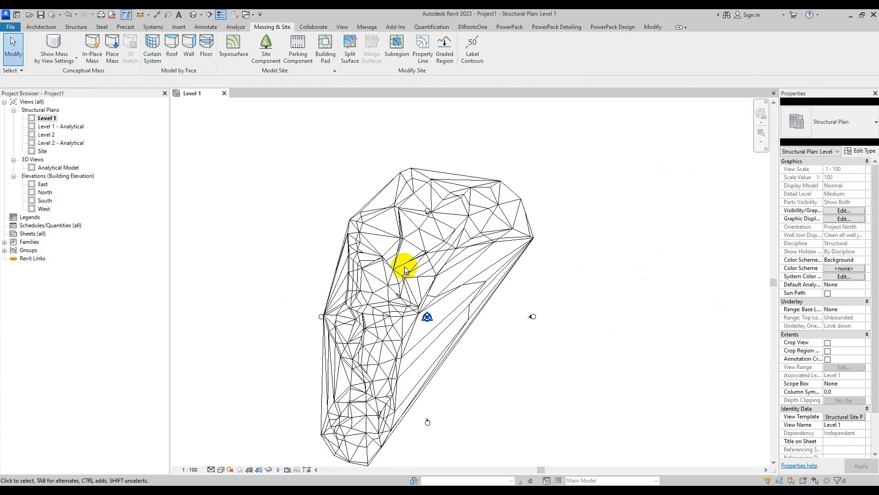
Open the default 3D view and choose the Structural Connections-ApprovalStatus view template for it
{"action": "left_click", "coordinate": [192, 15]}
{"action": "left_click", "coordinate": [839, 383]}
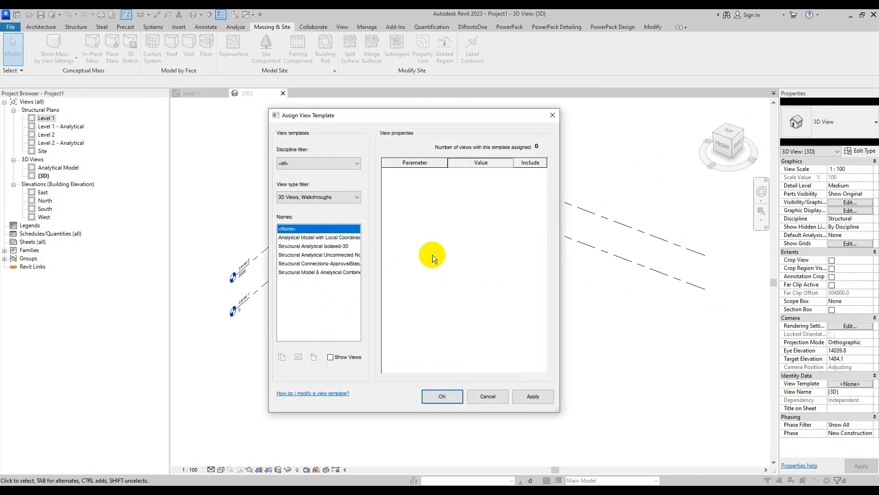
{"action": "left_click", "coordinate": [312, 273]}
{"action": "left_click", "coordinate": [317, 264]}
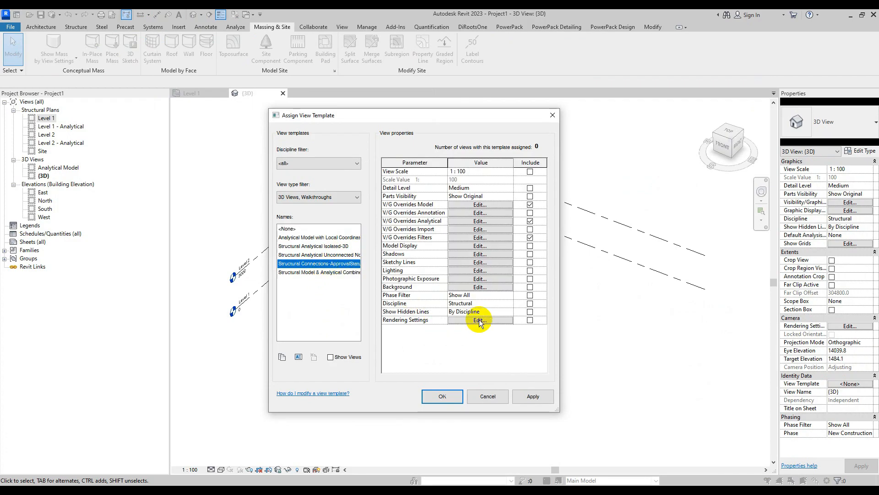
Turn on all model categories in the template's visibility overrides and apply the template to the 3D view
{"action": "left_click", "coordinate": [488, 206]}
{"action": "left_click", "coordinate": [298, 375]}
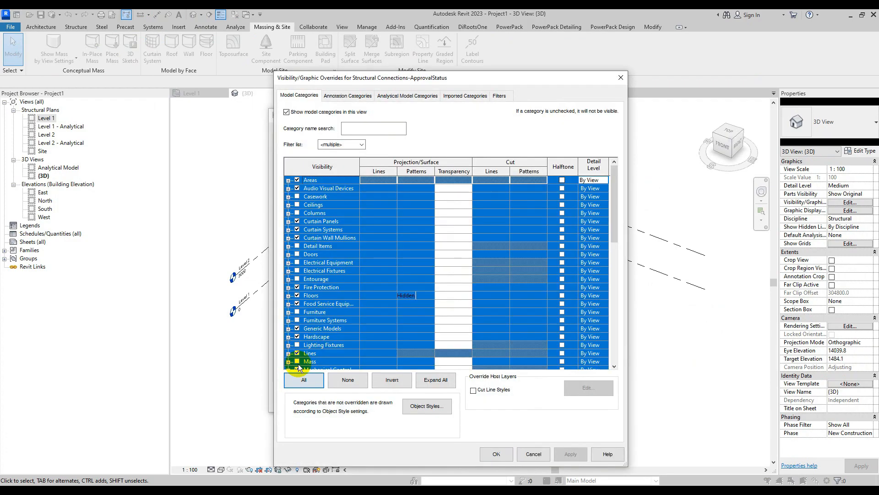
{"action": "left_click", "coordinate": [568, 454]}
{"action": "key", "text": "Return"}
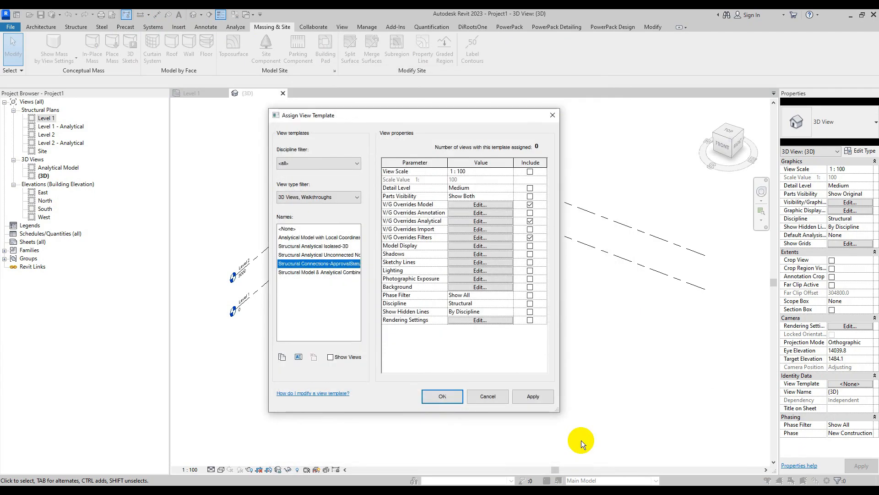
{"action": "left_click", "coordinate": [533, 398]}
{"action": "left_click", "coordinate": [454, 398]}
Change the 3D view's visual style to inspect the toposurface from several angles, and return to the Level 1 plan
{"action": "scroll", "coordinate": [437, 391], "scroll_direction": "down", "scroll_amount": 3}
{"action": "middle_click_drag", "start_coordinate": [426, 390], "coordinate": [443, 376], "text": "shift"}
{"action": "left_click", "coordinate": [222, 469]}
{"action": "left_click", "coordinate": [227, 459]}
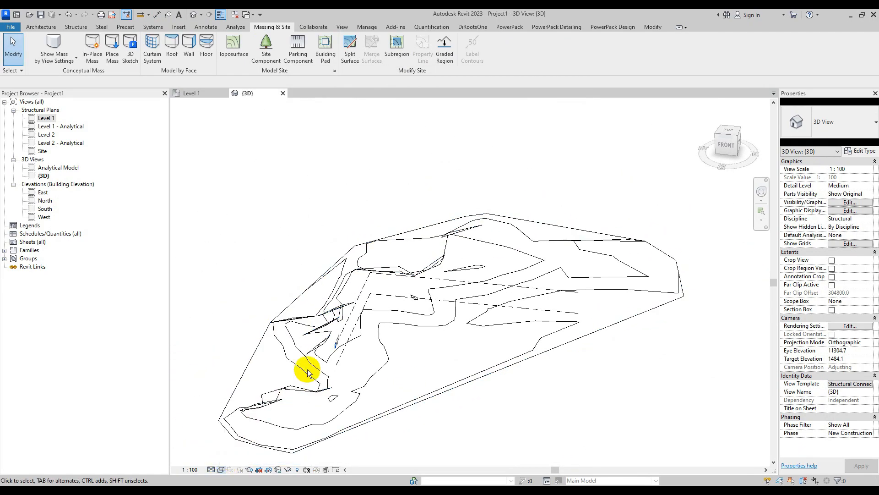
{"action": "middle_click_drag", "start_coordinate": [355, 347], "coordinate": [359, 377], "text": "shift"}
{"action": "left_click", "coordinate": [389, 362]}
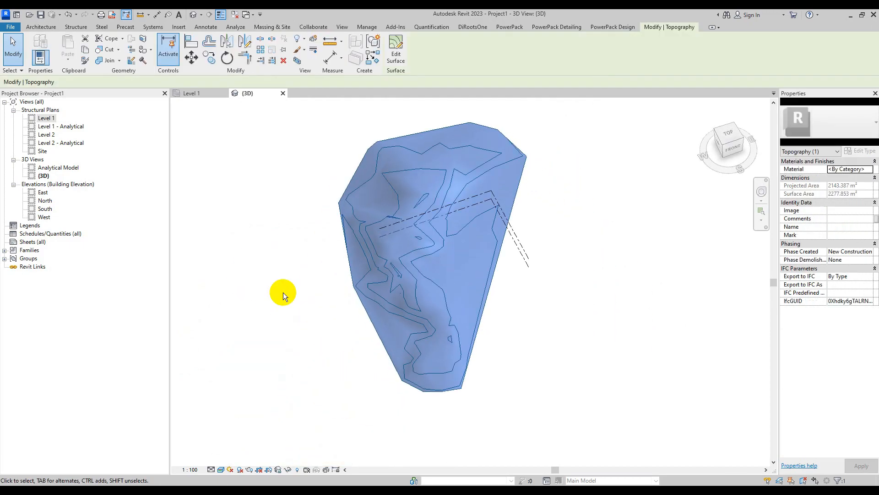
{"action": "left_click", "coordinate": [188, 93]}
{"action": "scroll", "coordinate": [372, 439], "scroll_direction": "up", "scroll_amount": 1}
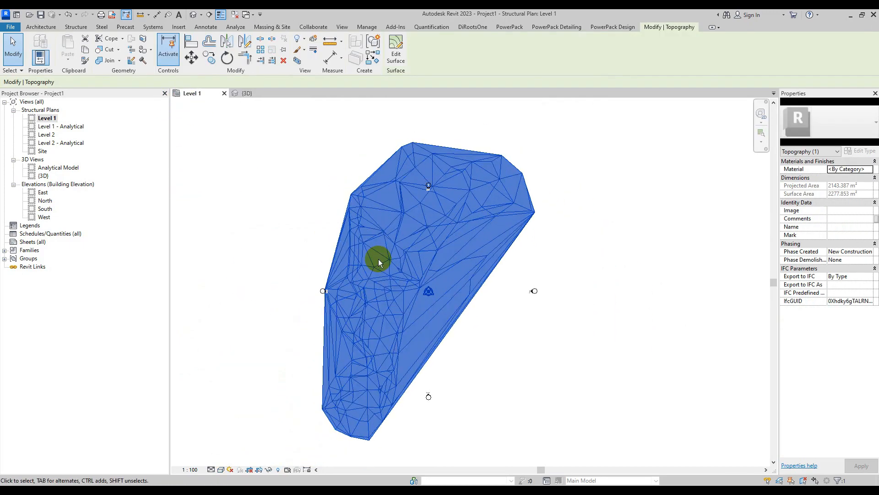
{"action": "left_click", "coordinate": [318, 208]}
{"action": "left_click", "coordinate": [364, 210]}
{"action": "left_click", "coordinate": [395, 51]}
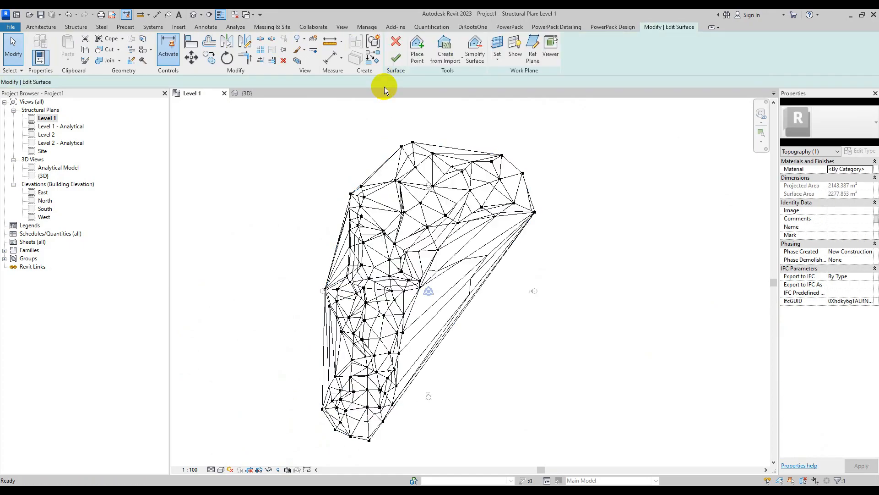
{"action": "left_click", "coordinate": [416, 54]}
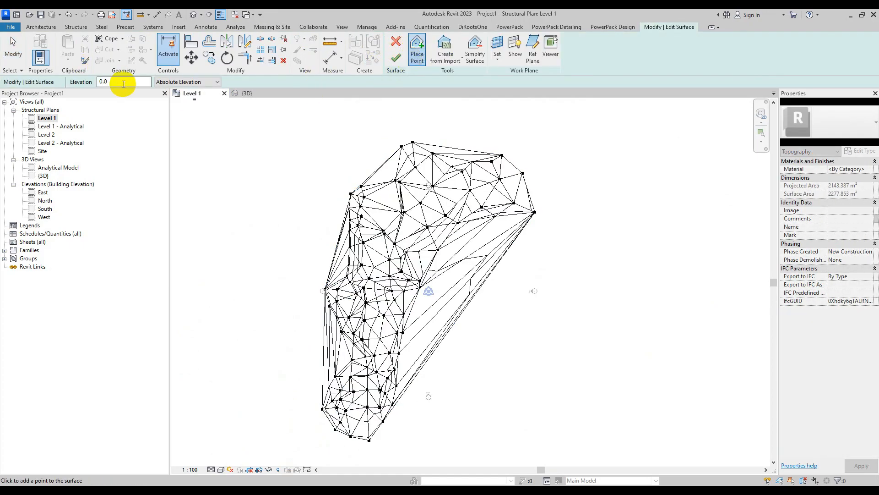
{"action": "scroll", "coordinate": [386, 173], "scroll_direction": "down", "scroll_amount": 2}
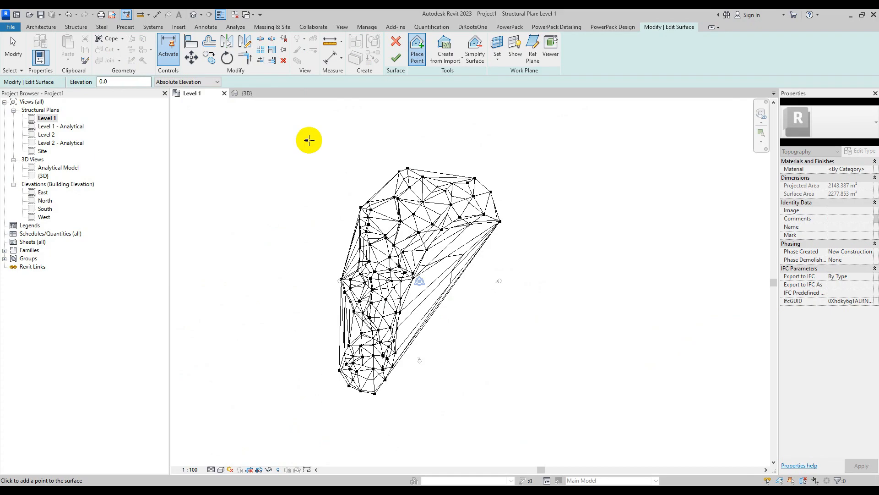
{"action": "left_click", "coordinate": [396, 57]}
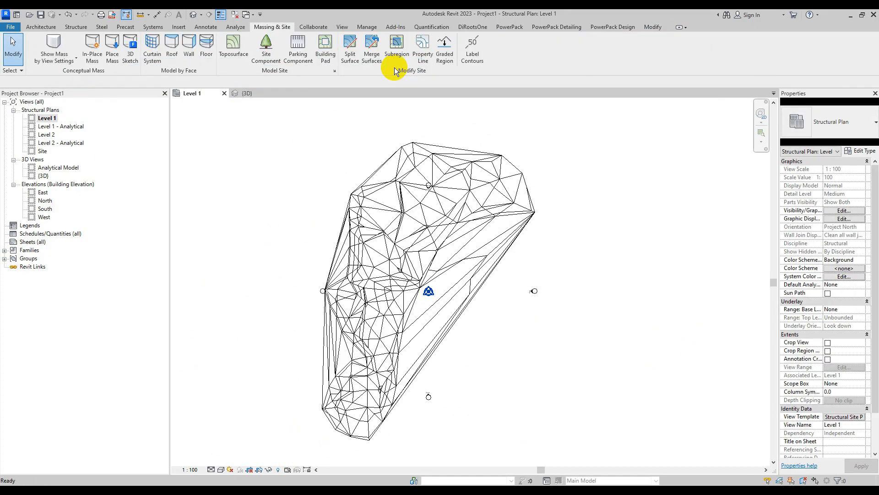
{"action": "left_click", "coordinate": [40, 26]}
{"action": "left_click", "coordinate": [207, 27]}
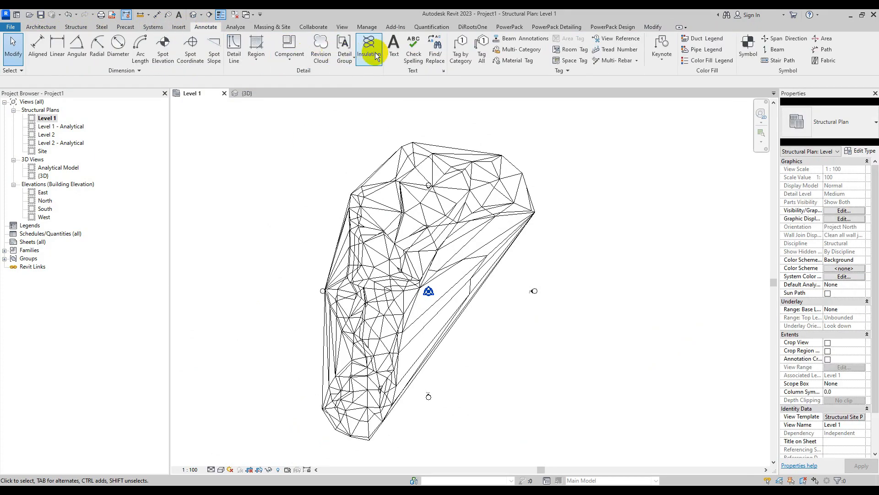
{"action": "left_click", "coordinate": [256, 51]}
{"action": "left_click", "coordinate": [264, 76]}
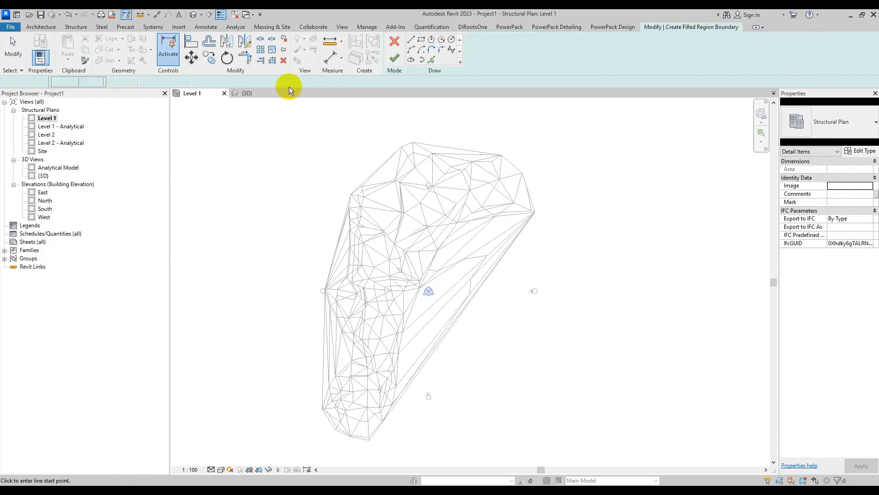
{"action": "left_click", "coordinate": [397, 41]}
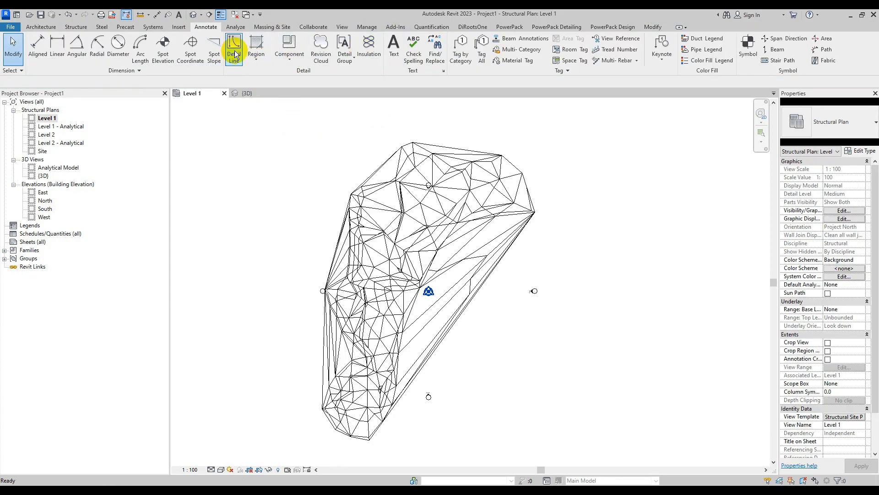
Draw a detail line rectangle about 67000 by 79000 mm enclosing the whole toposurface
{"action": "left_click", "coordinate": [235, 48]}
{"action": "left_click", "coordinate": [401, 39]}
{"action": "left_click", "coordinate": [298, 120]}
{"action": "left_click", "coordinate": [569, 451]}
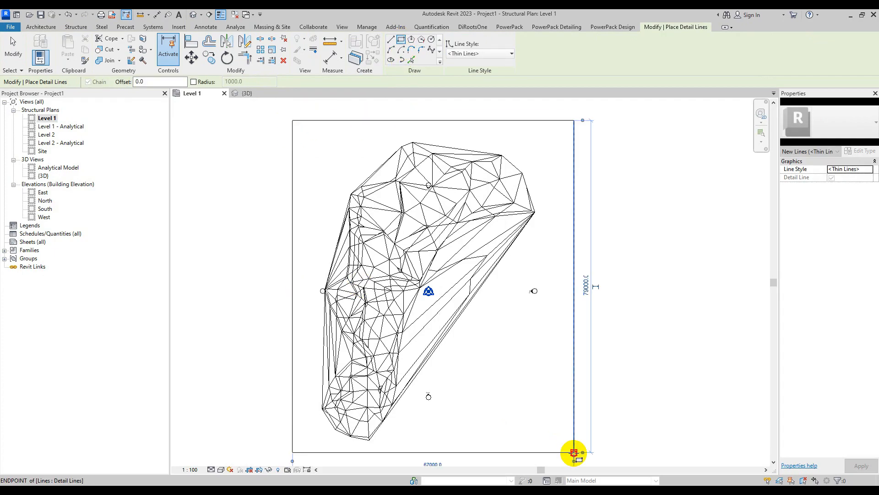
{"action": "key", "text": "Escape"}
{"action": "key", "text": "Escape"}
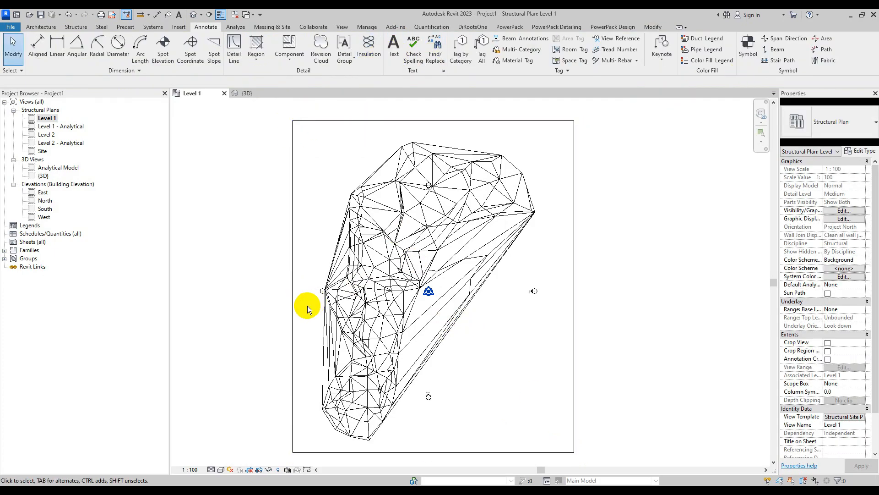
Edit the toposurface by placing points at absolute elevation 0.0 on the rectangle's four corners, and finish the surface
{"action": "scroll", "coordinate": [314, 301], "scroll_direction": "down", "scroll_amount": 2}
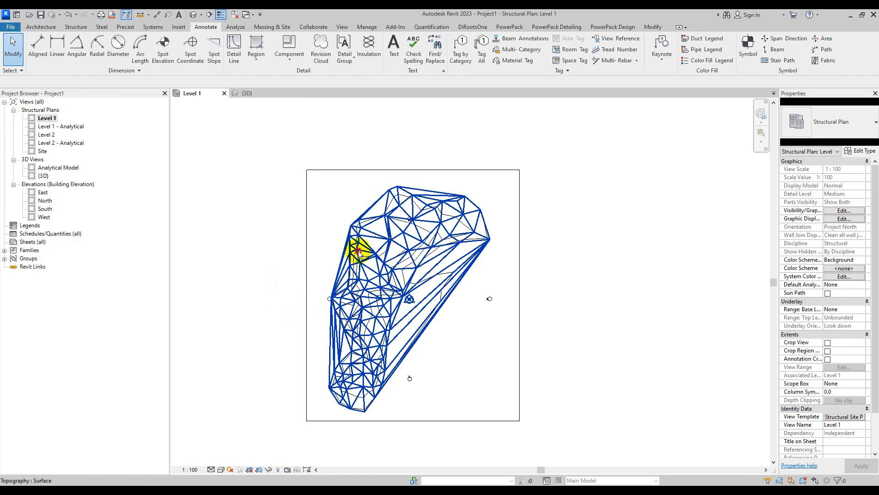
{"action": "left_click", "coordinate": [353, 244]}
{"action": "left_click", "coordinate": [395, 50]}
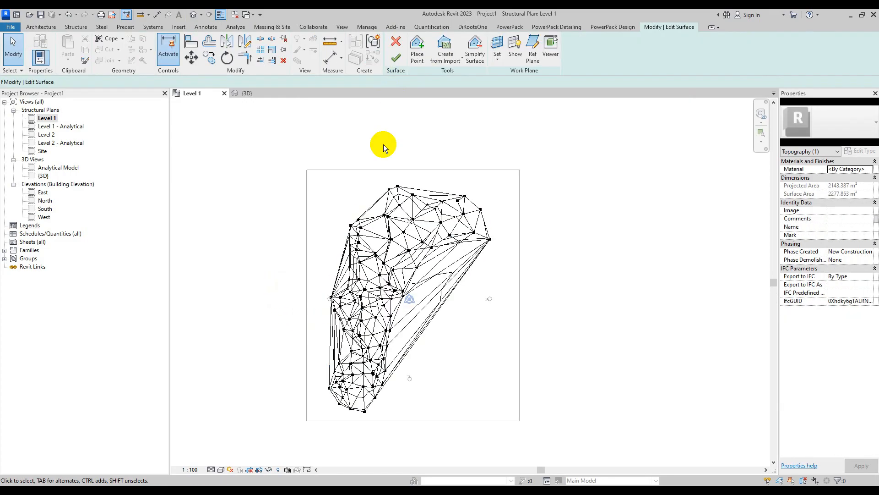
{"action": "left_click", "coordinate": [417, 47]}
{"action": "left_click", "coordinate": [306, 170]}
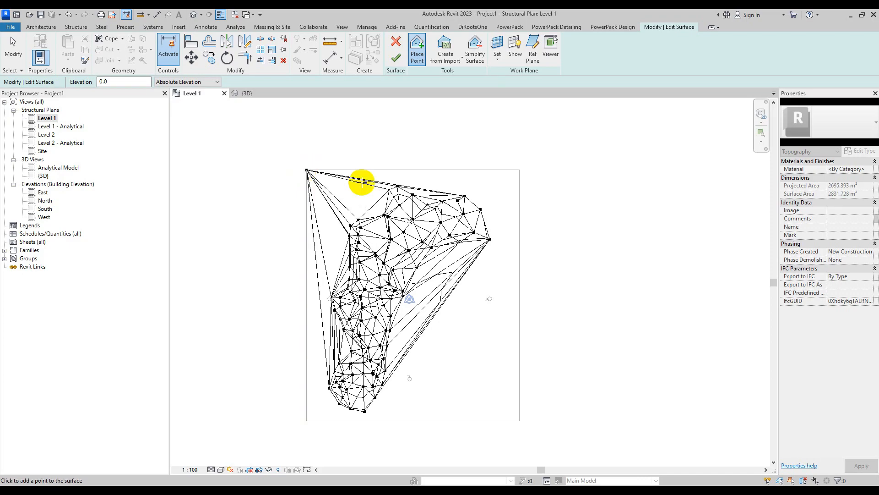
{"action": "left_click", "coordinate": [519, 170]}
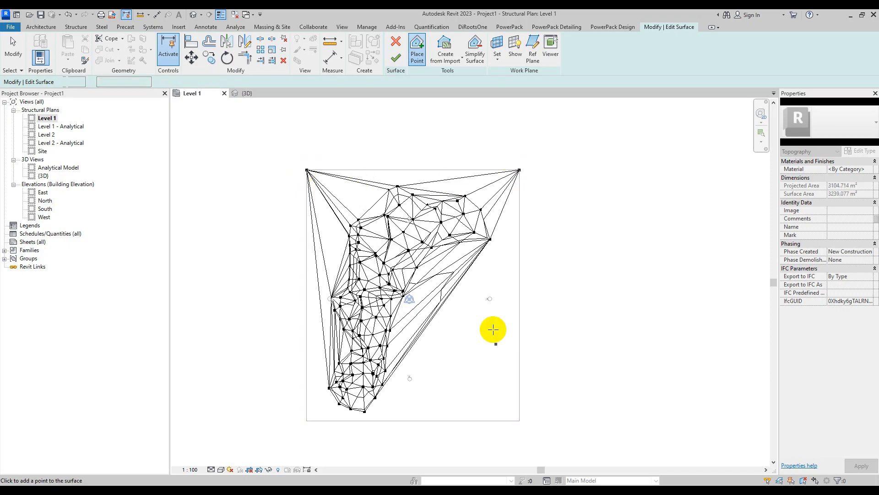
{"action": "left_click", "coordinate": [519, 420]}
{"action": "left_click", "coordinate": [307, 421]}
{"action": "key", "text": "Escape"}
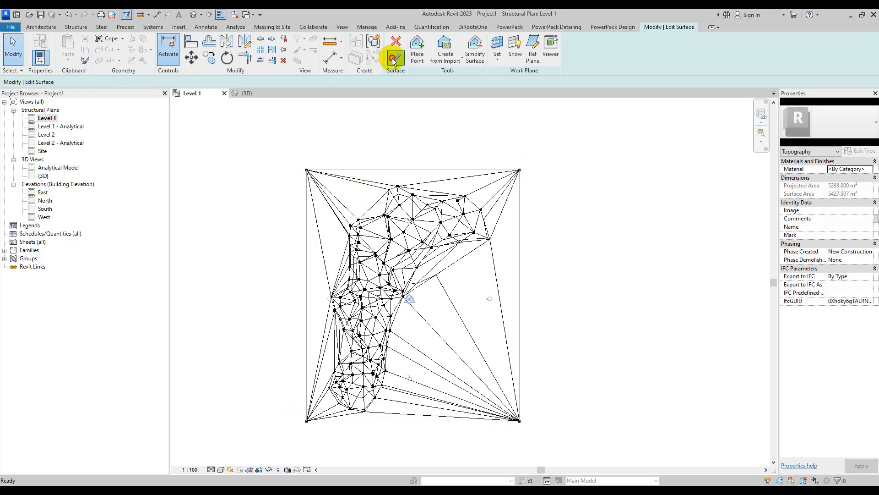
{"action": "left_click", "coordinate": [394, 59]}
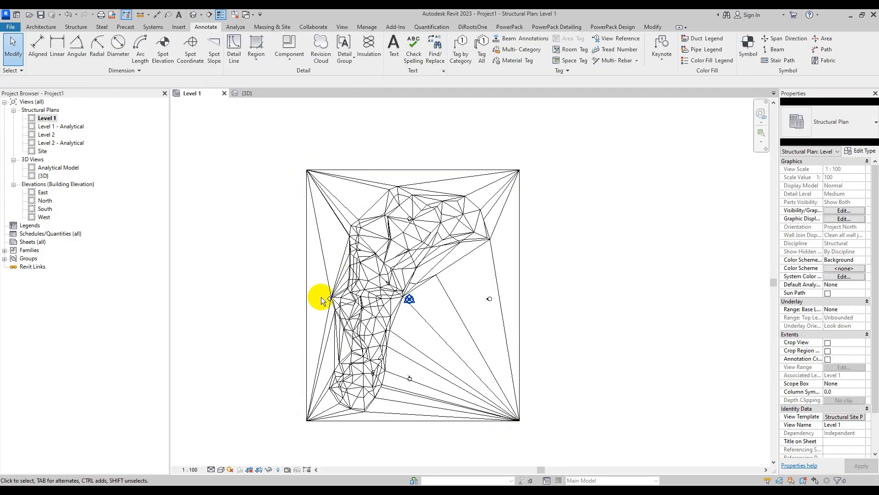
Close the inactive 3D view and create a graded region whose new toposurface exactly copies the existing one
{"action": "left_click", "coordinate": [235, 16]}
{"action": "middle_click_drag", "start_coordinate": [256, 254], "coordinate": [246, 251]}
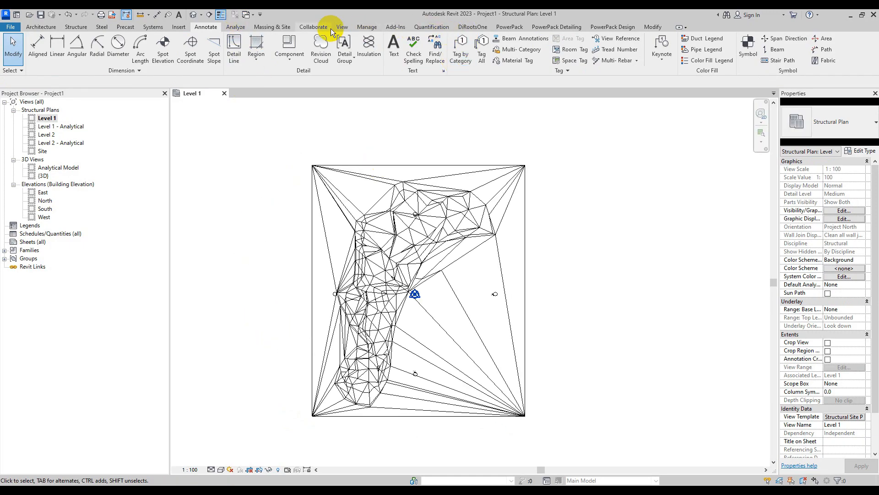
{"action": "left_click", "coordinate": [283, 28]}
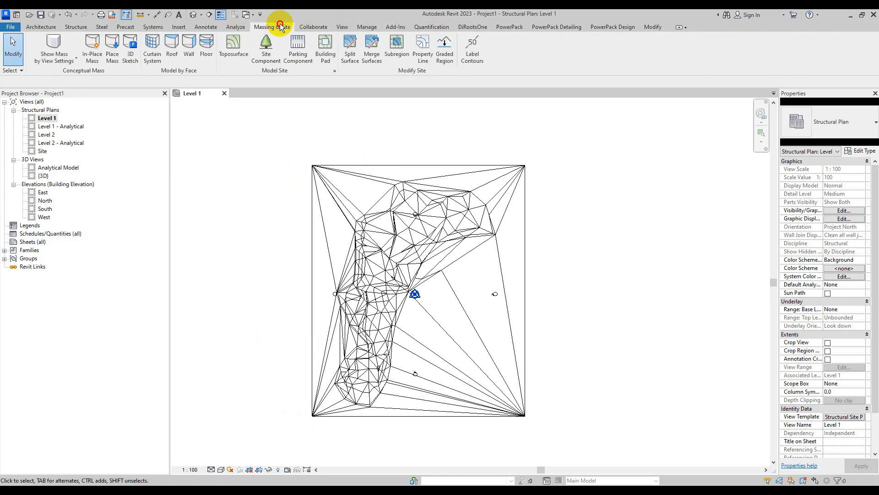
{"action": "left_click", "coordinate": [444, 53]}
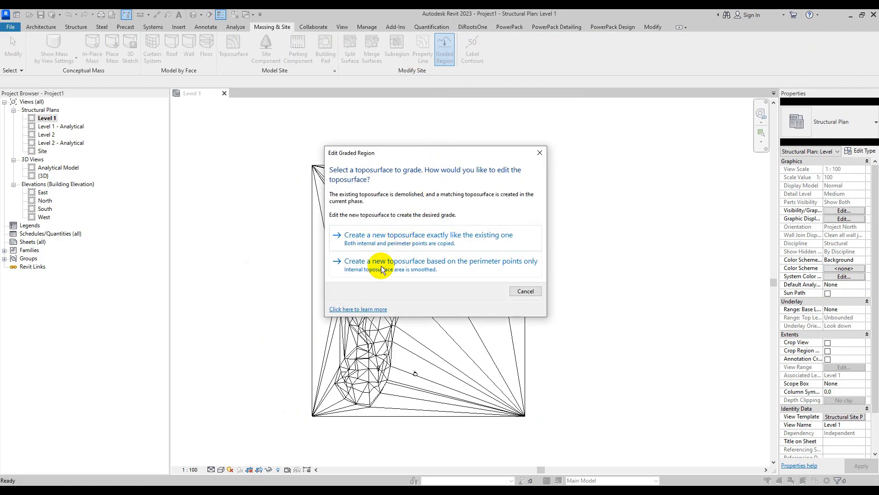
{"action": "left_click", "coordinate": [421, 249]}
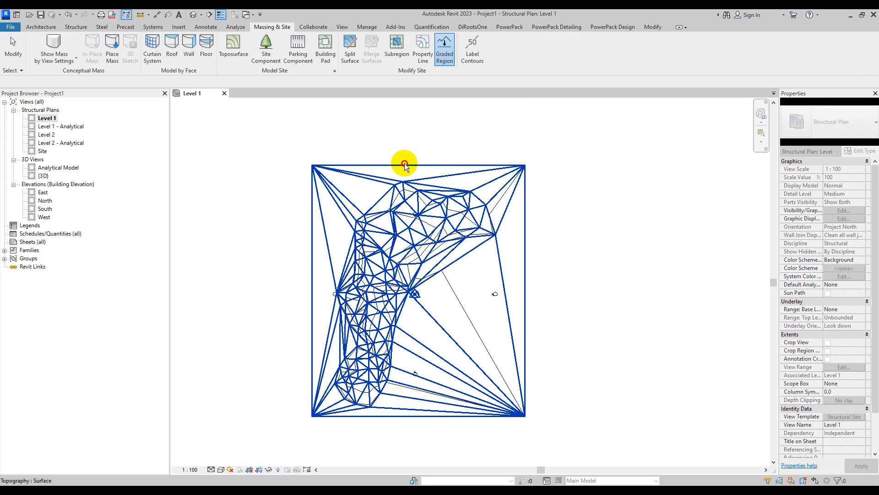
{"action": "left_click", "coordinate": [396, 57]}
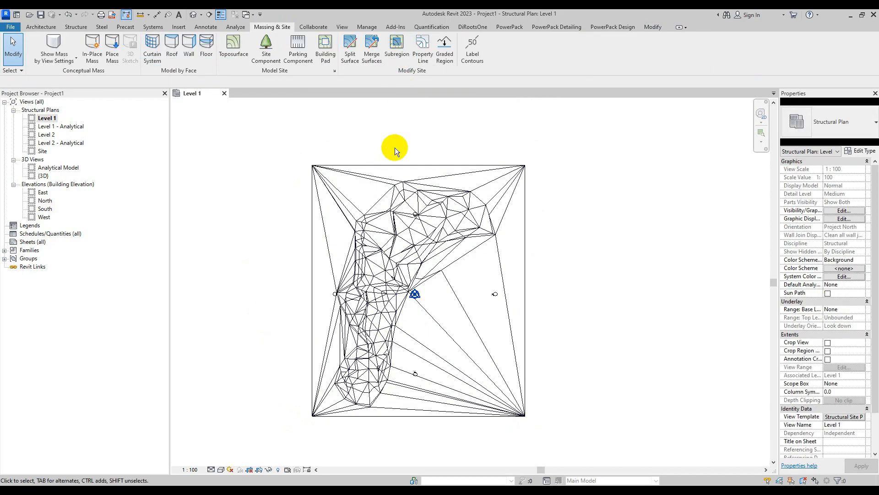
Create a building pad on Level 1 with a rectangular boundary about 56000 by 76000 mm just inside the site's edges
{"action": "left_click", "coordinate": [322, 50]}
{"action": "left_click", "coordinate": [470, 40]}
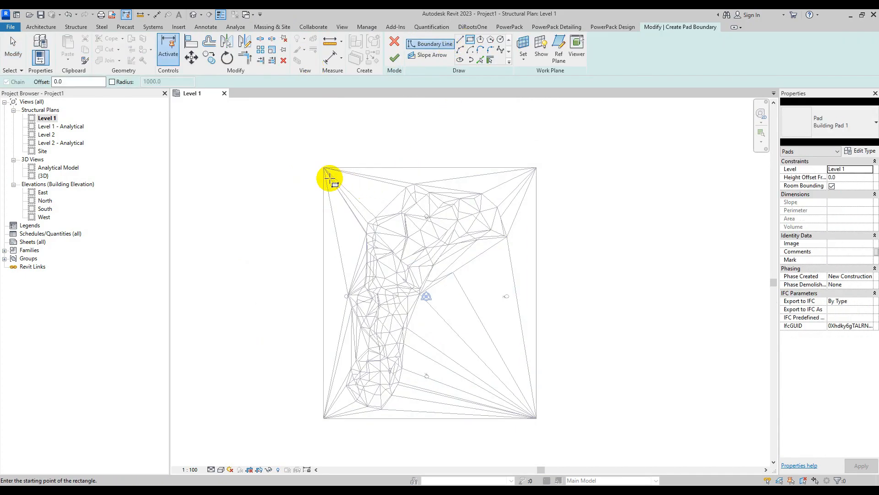
{"action": "left_click", "coordinate": [333, 170]}
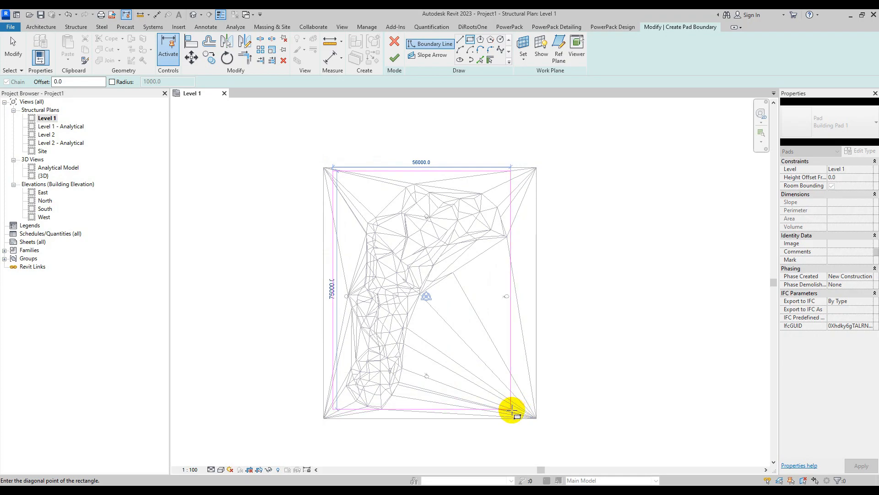
{"action": "left_click", "coordinate": [510, 412]}
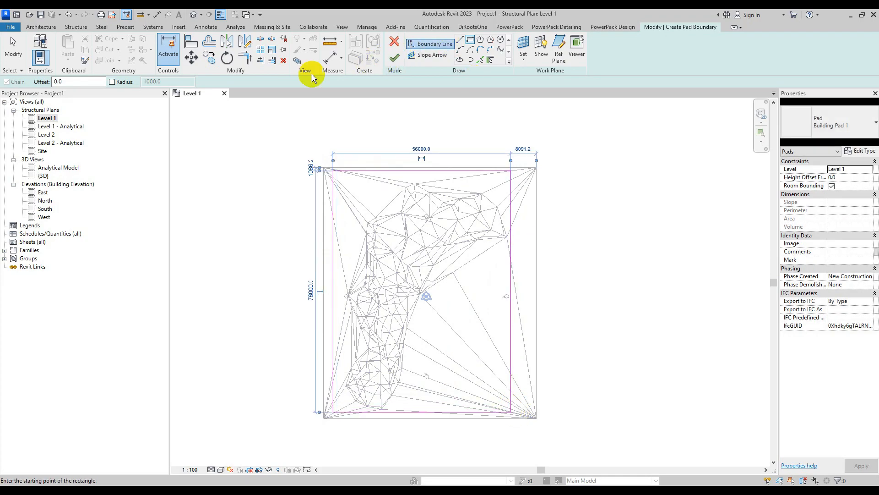
{"action": "left_click", "coordinate": [393, 57]}
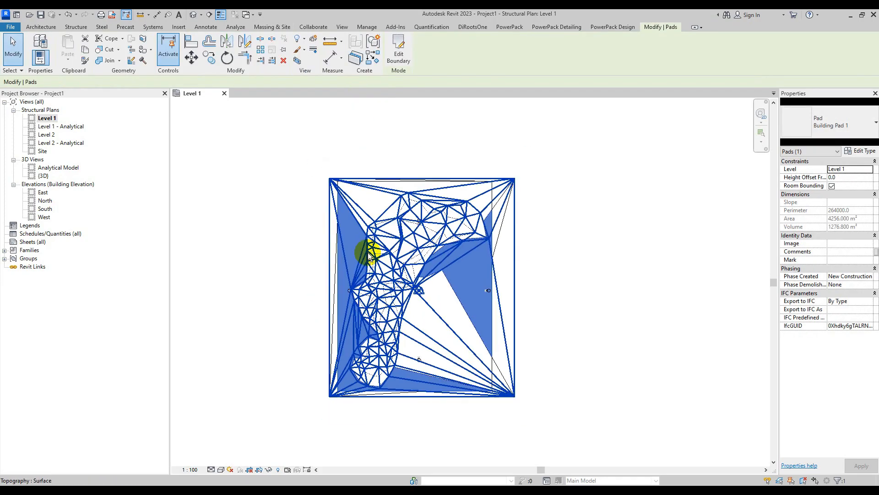
Inspect the graded site and building pad in the default 3D view, and check the pad's perimeter, area and volume
{"action": "left_click", "coordinate": [192, 14]}
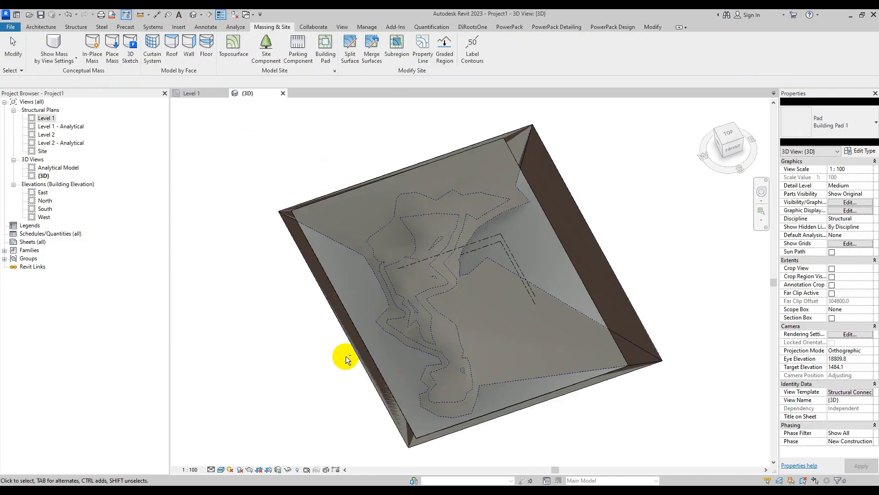
{"action": "middle_click_drag", "start_coordinate": [353, 355], "coordinate": [451, 218], "text": "shift"}
{"action": "left_click", "coordinate": [364, 412]}
{"action": "left_click", "coordinate": [249, 174]}
{"action": "left_click_drag", "start_coordinate": [249, 174], "coordinate": [705, 374]}
{"action": "left_click", "coordinate": [394, 46]}
{"action": "left_click", "coordinate": [489, 185]}
{"action": "left_click", "coordinate": [358, 172]}
{"action": "left_click", "coordinate": [423, 350]}
{"action": "middle_click_drag", "start_coordinate": [610, 351], "coordinate": [557, 372]}
{"action": "middle_click_drag", "start_coordinate": [611, 384], "coordinate": [525, 436], "text": "ctrl"}
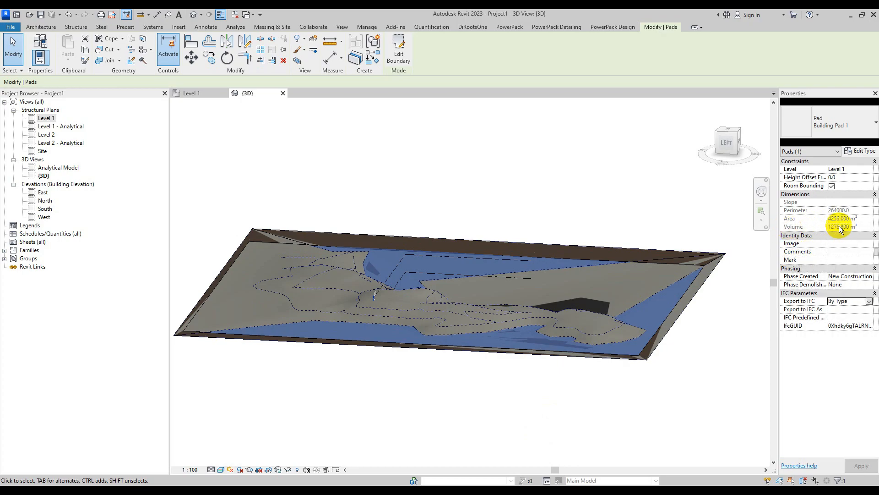
{"action": "left_click", "coordinate": [839, 213]}
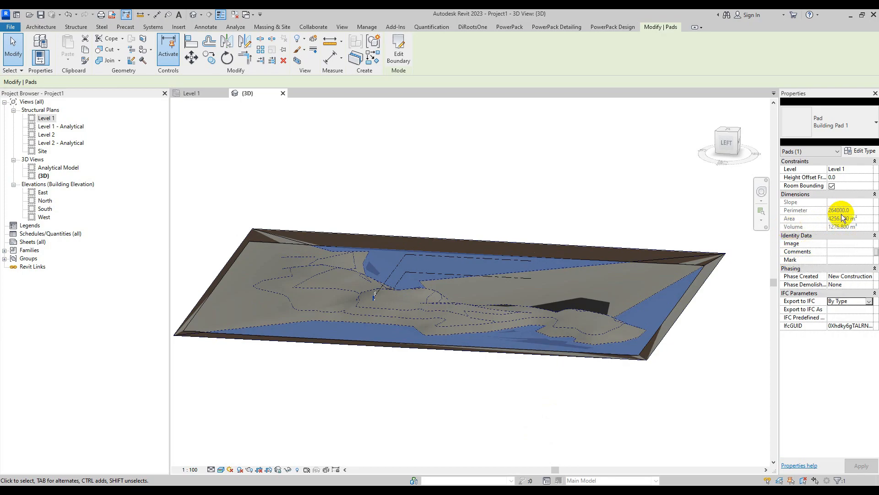